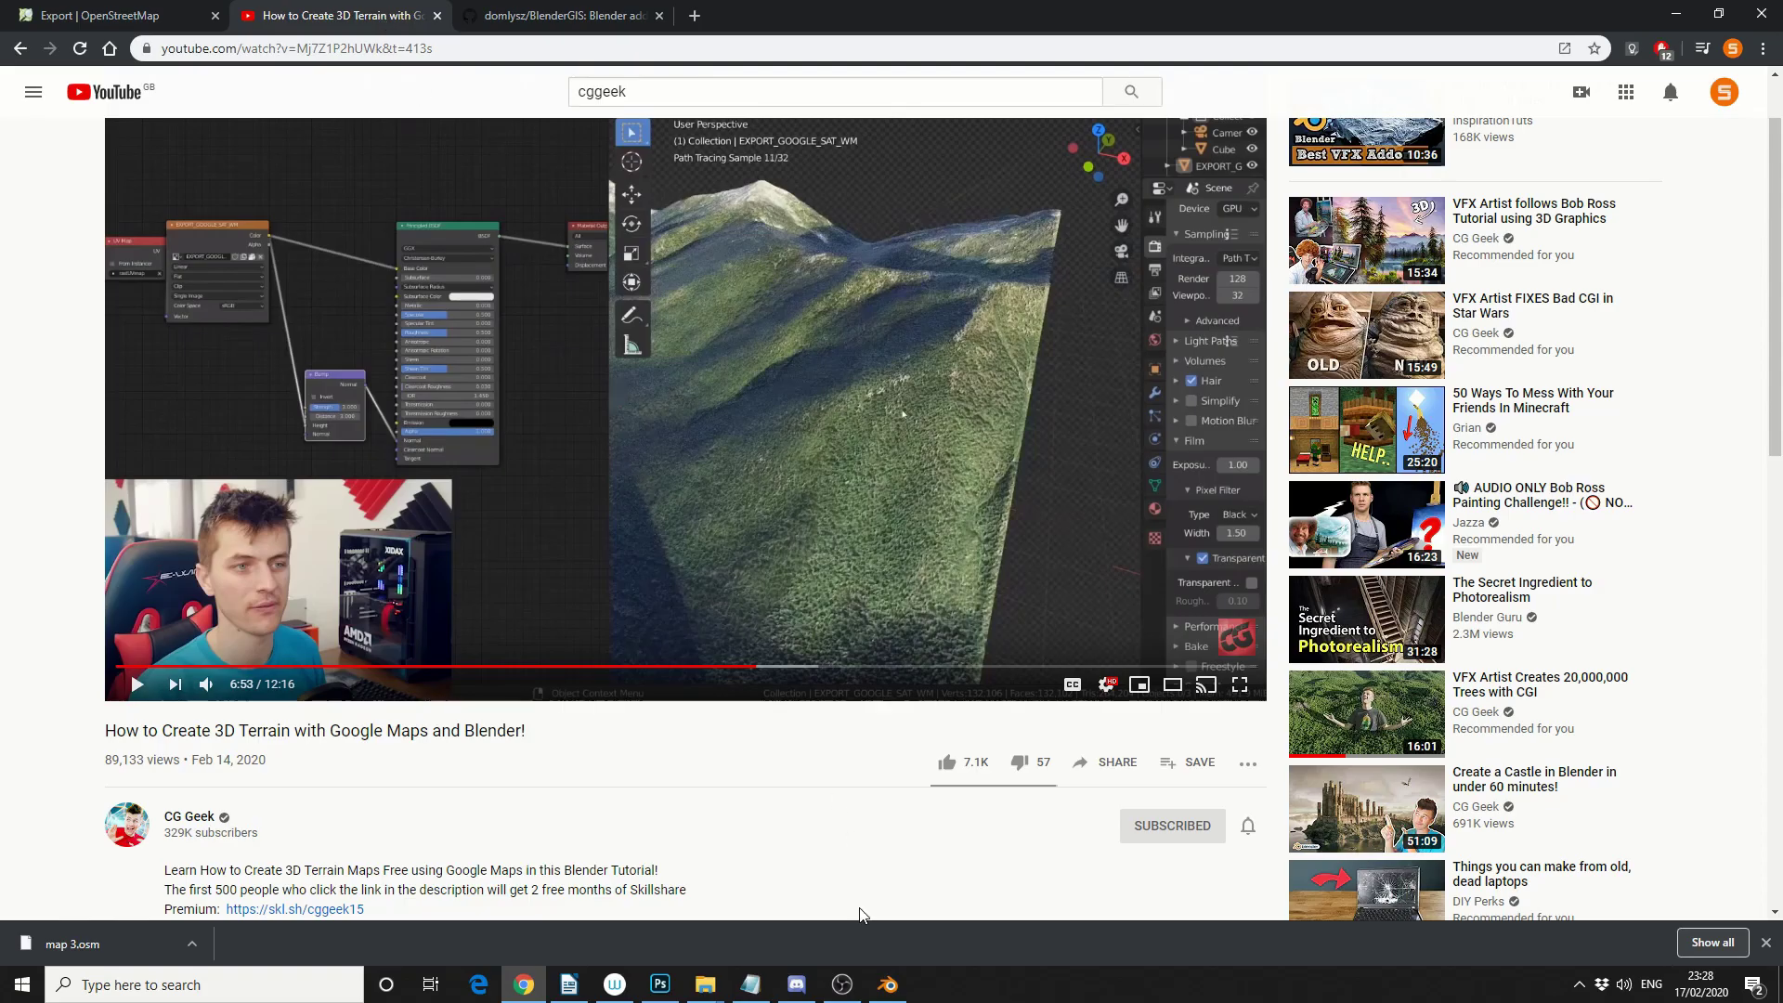
Switch to Blender and delete the default cube.
left_click(887, 984)
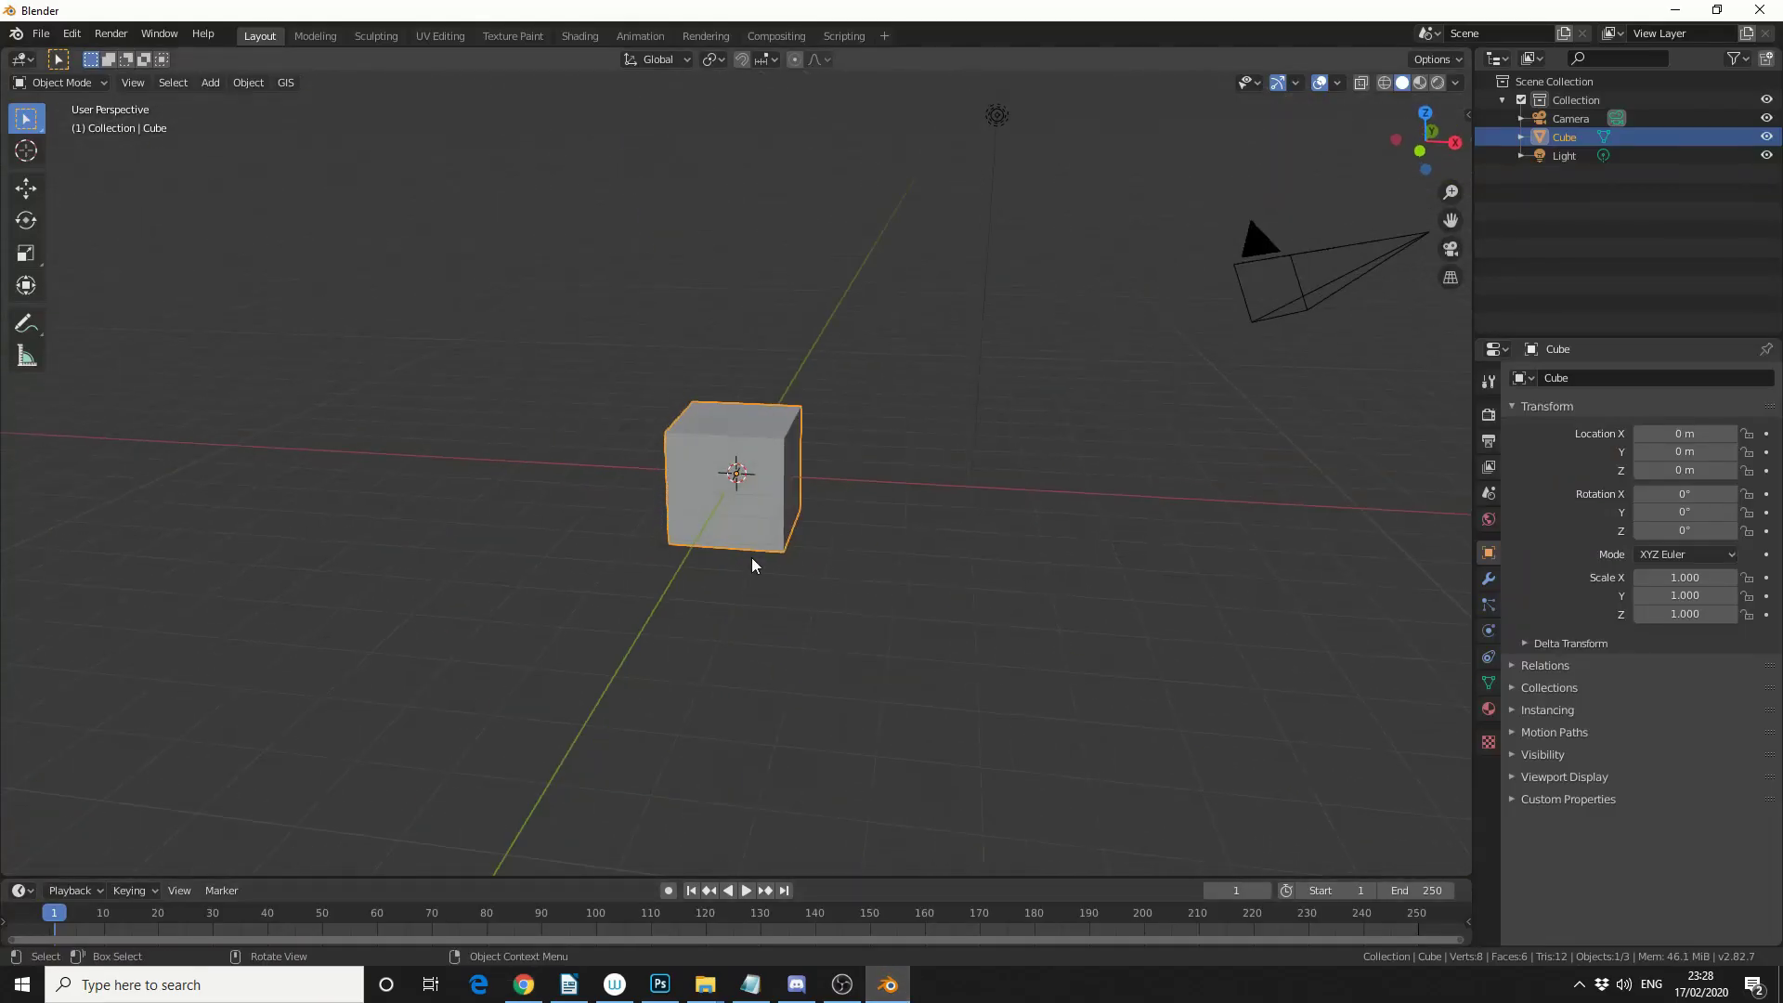
middle_click_drag(752, 564, 758, 491)
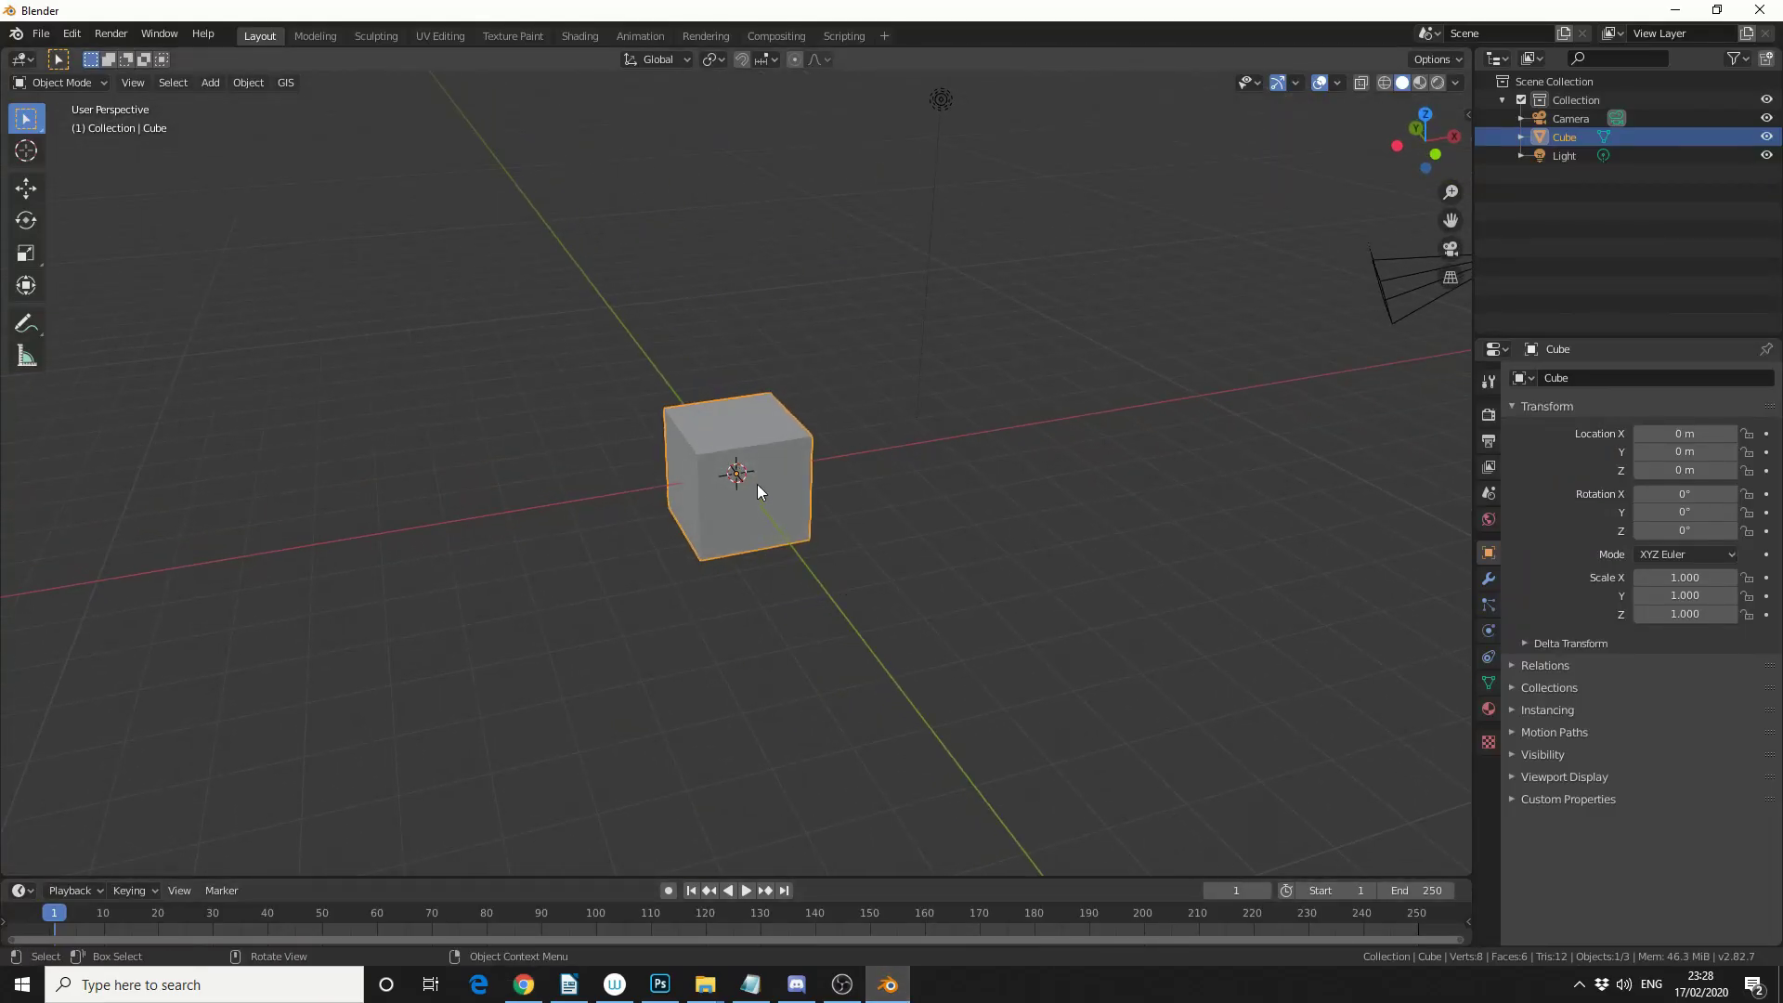
key("Delete")
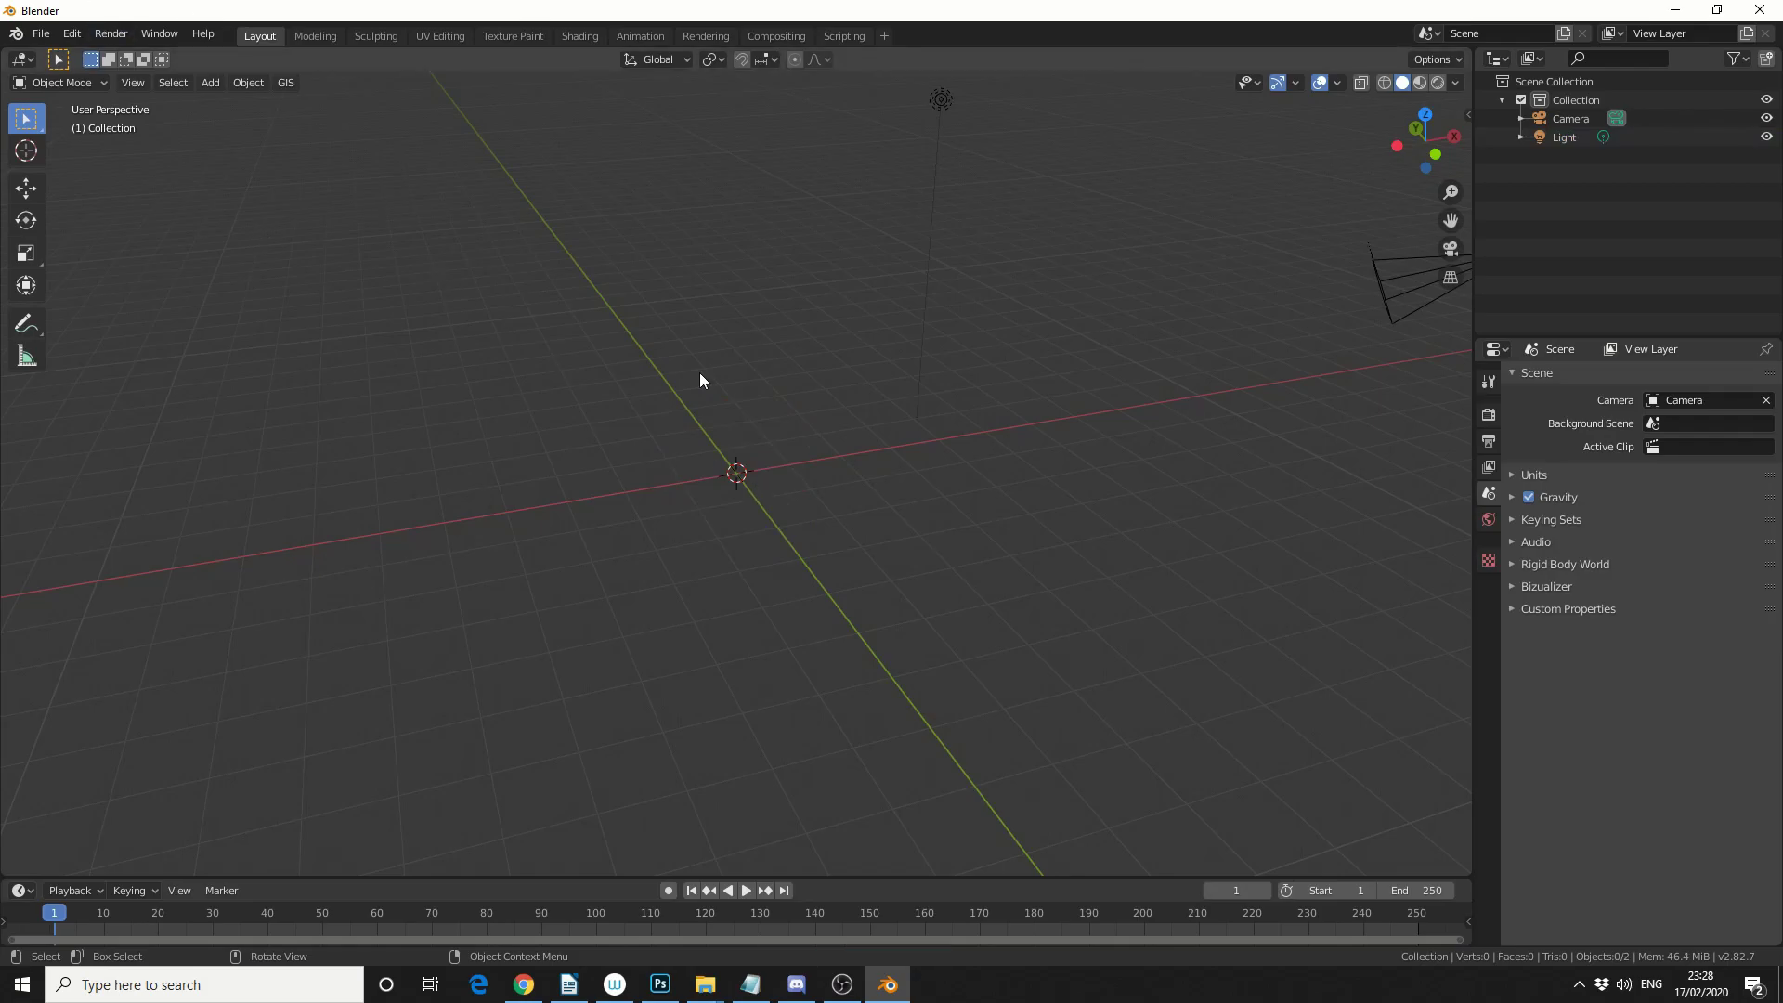
Bring up the BlenderGIS Basemap dialog with Google as source and Satellite layer.
left_click(290, 84)
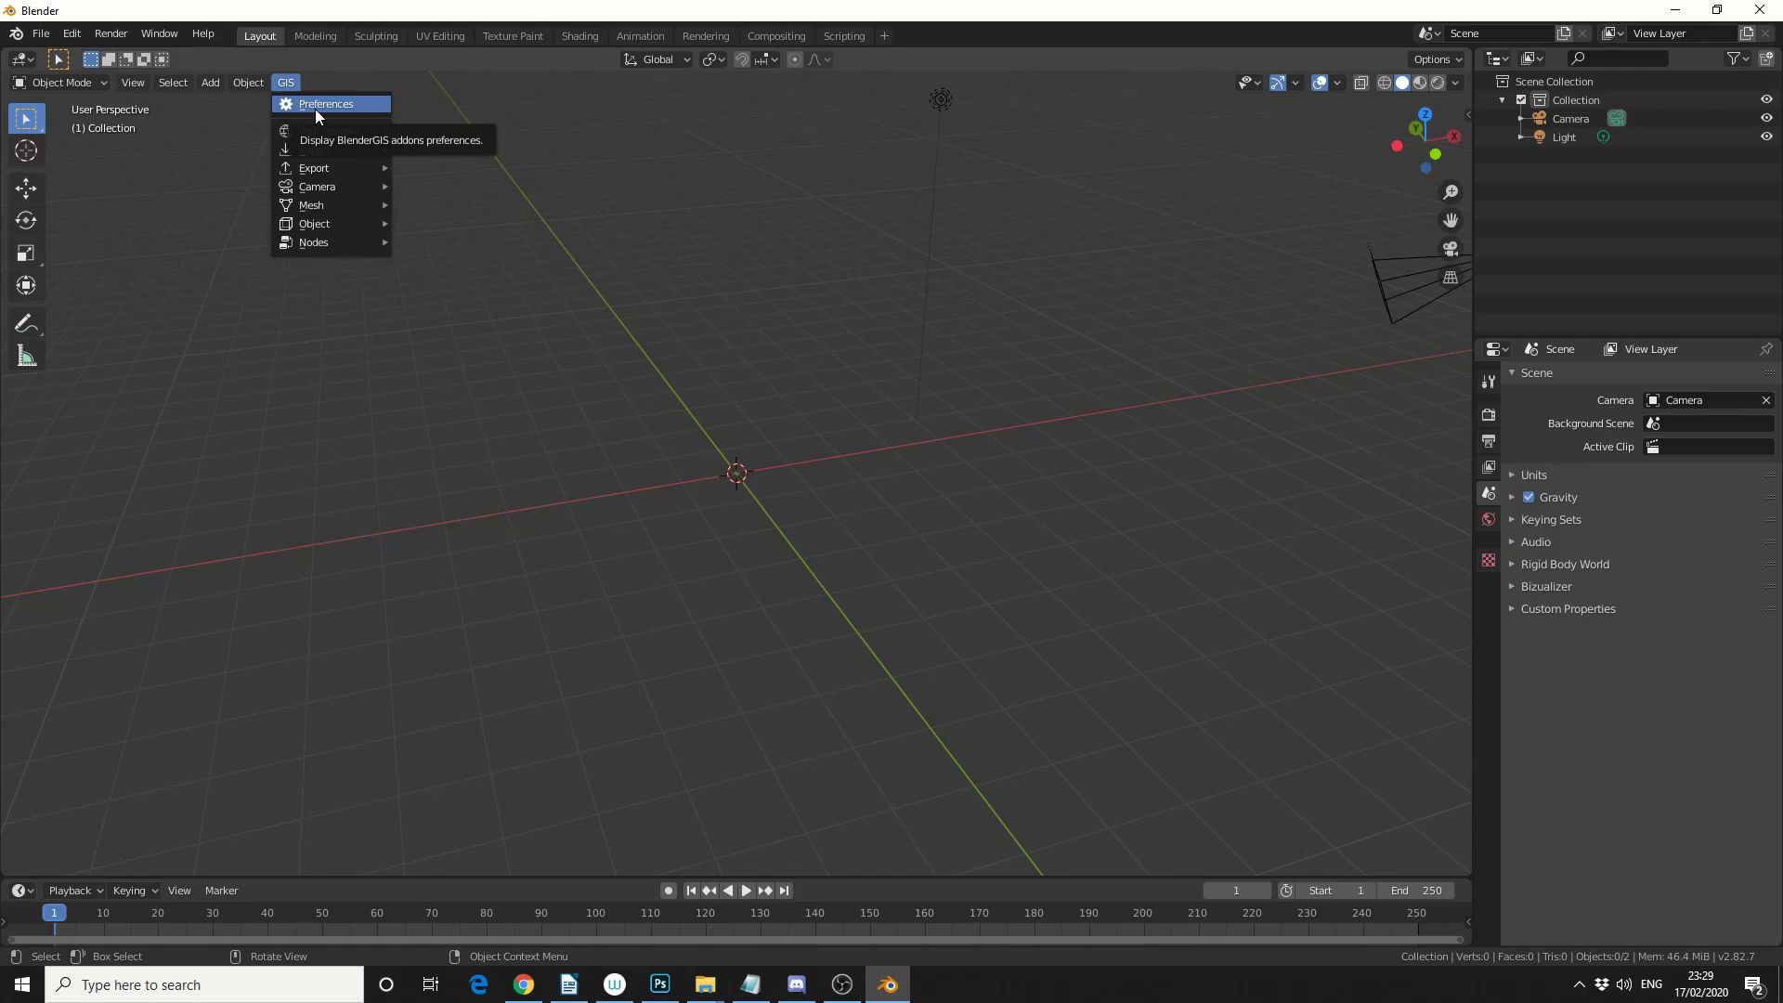
mouse_move(354, 135)
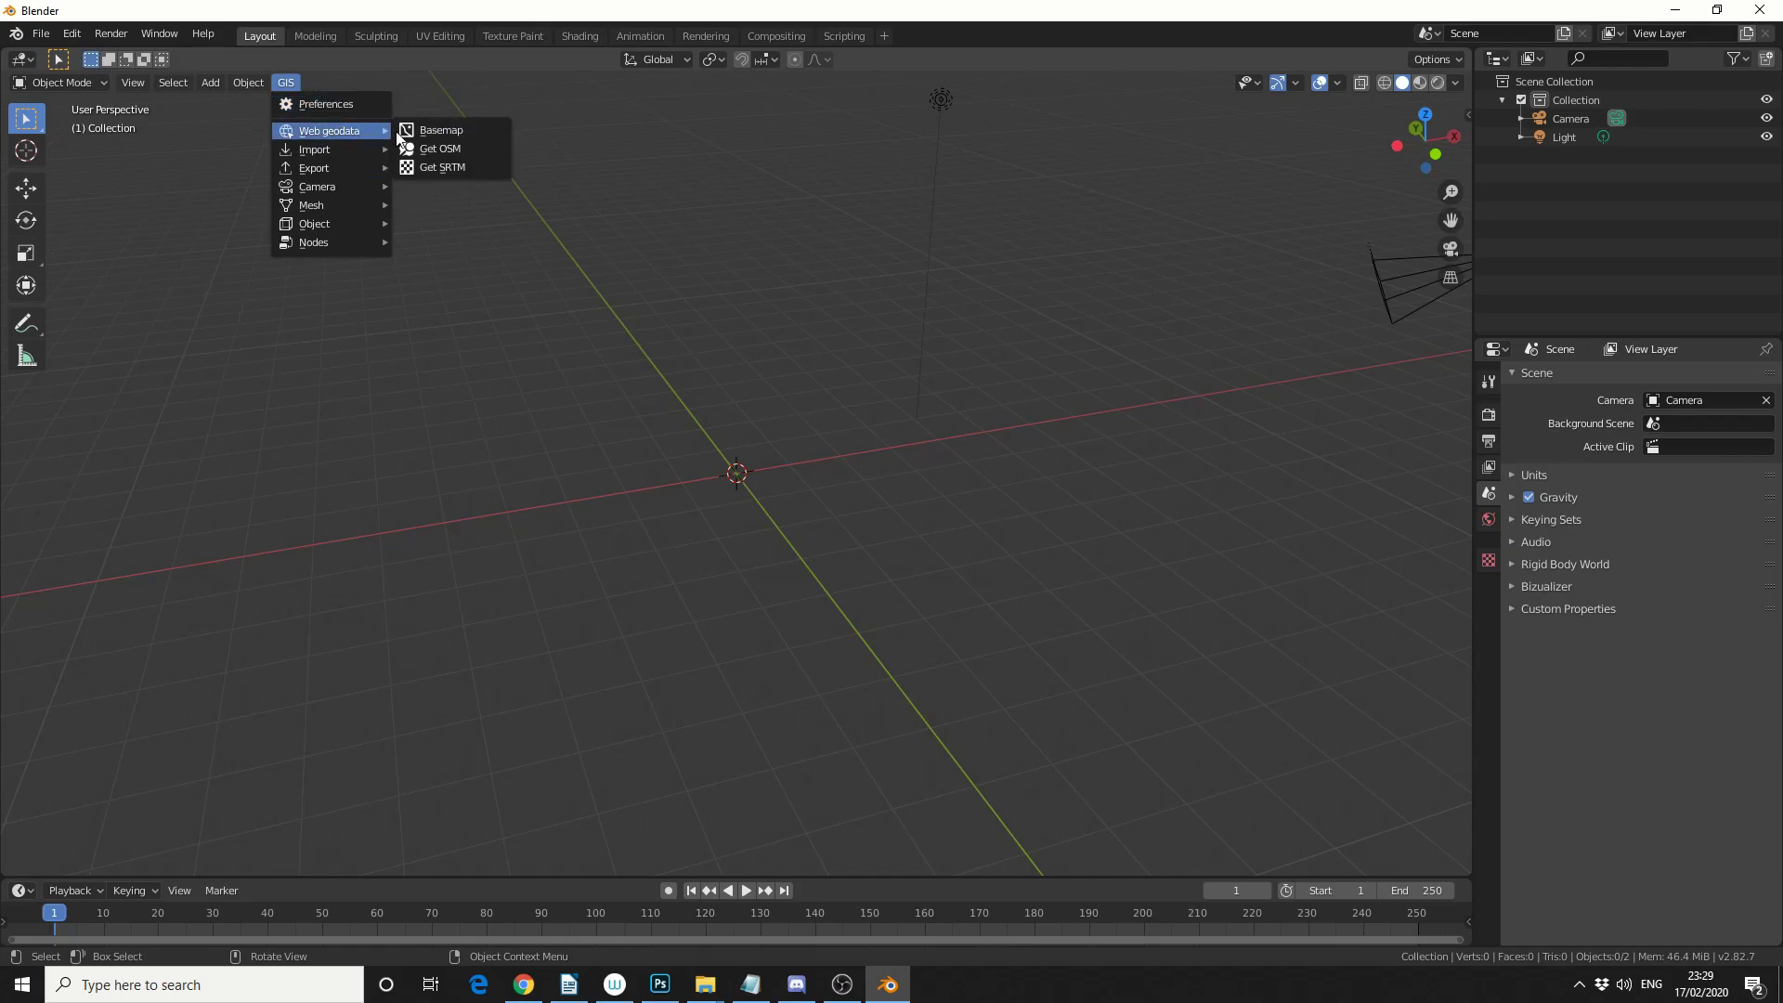
left_click(442, 130)
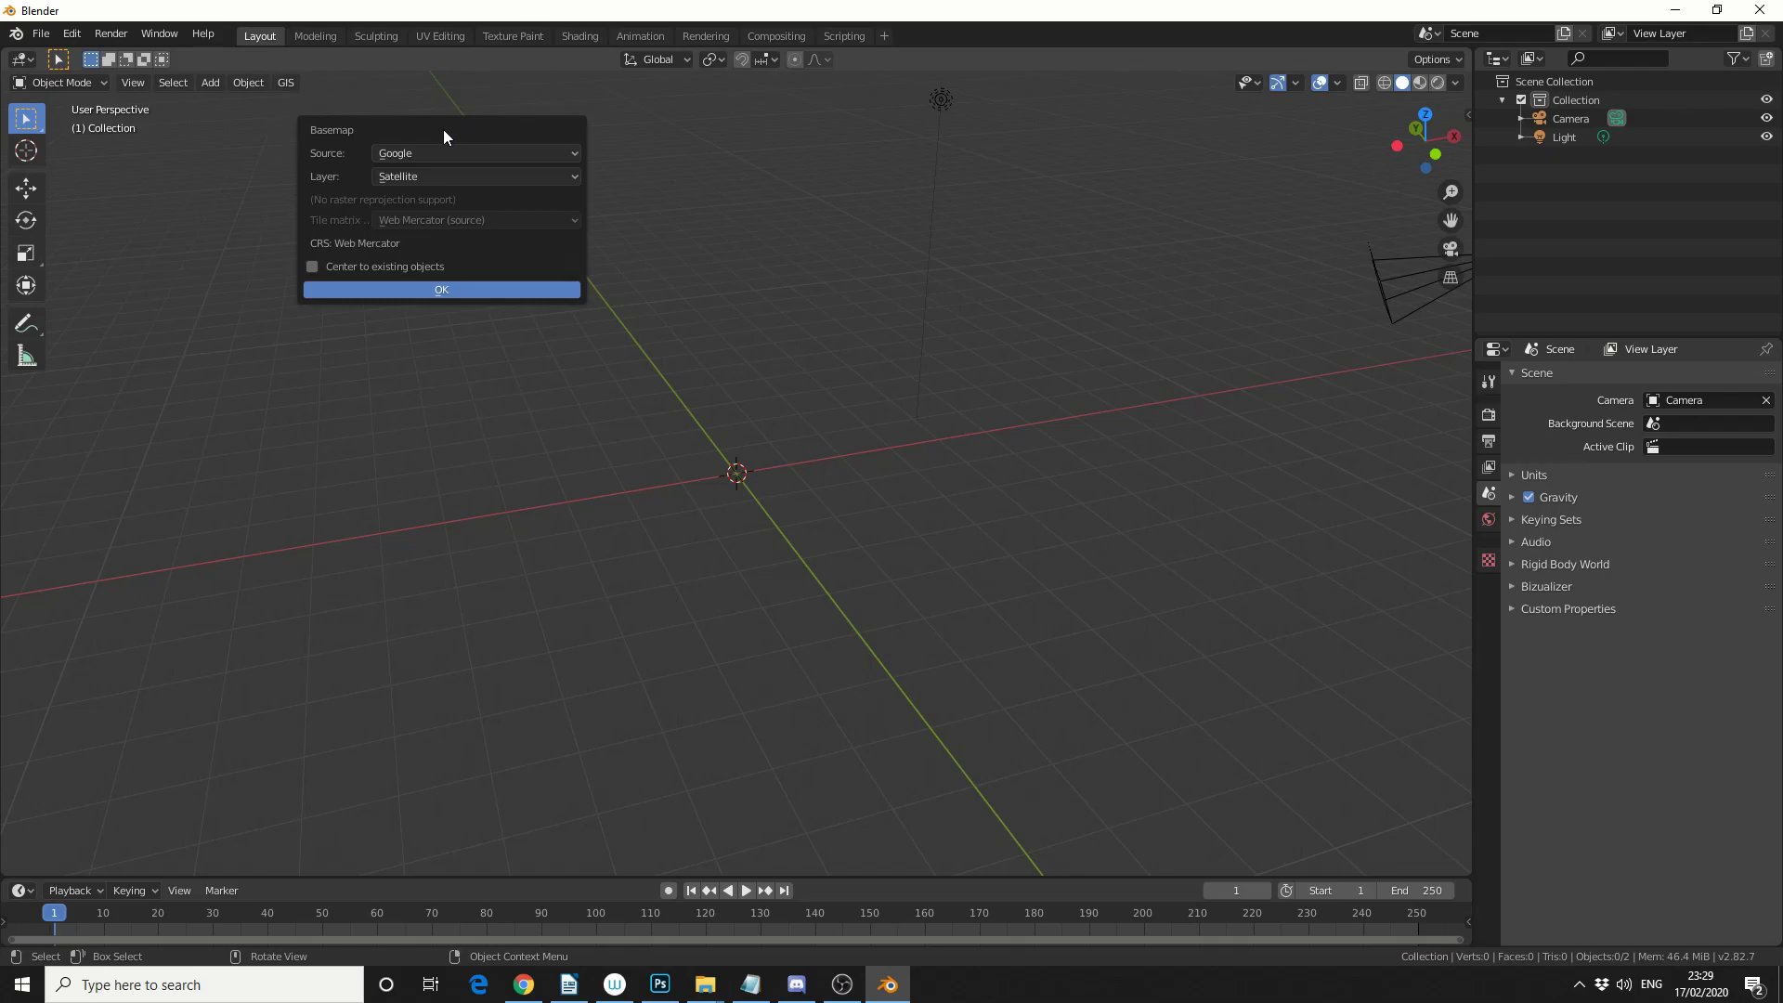
Load the Google satellite basemap, zoom to the Scottish Highlands and export that view as a plane.
left_click(488, 289)
scroll(753, 428, "up", 6)
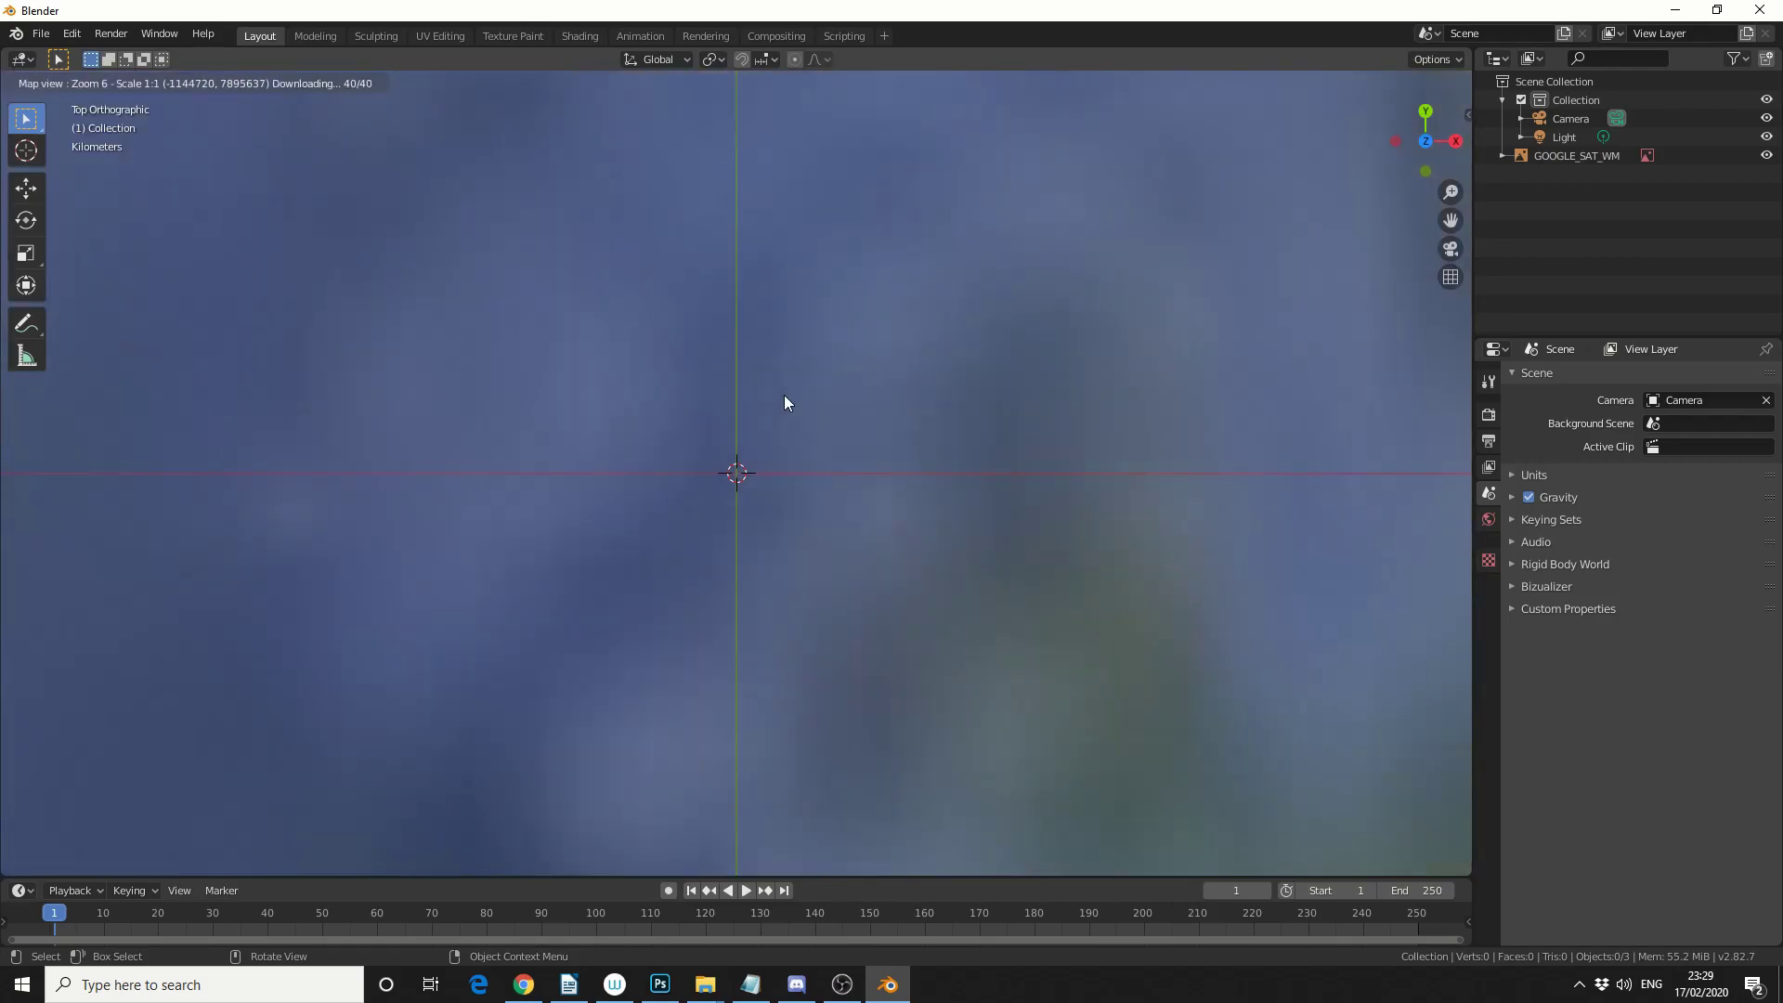
middle_click_drag(784, 394, 669, 430)
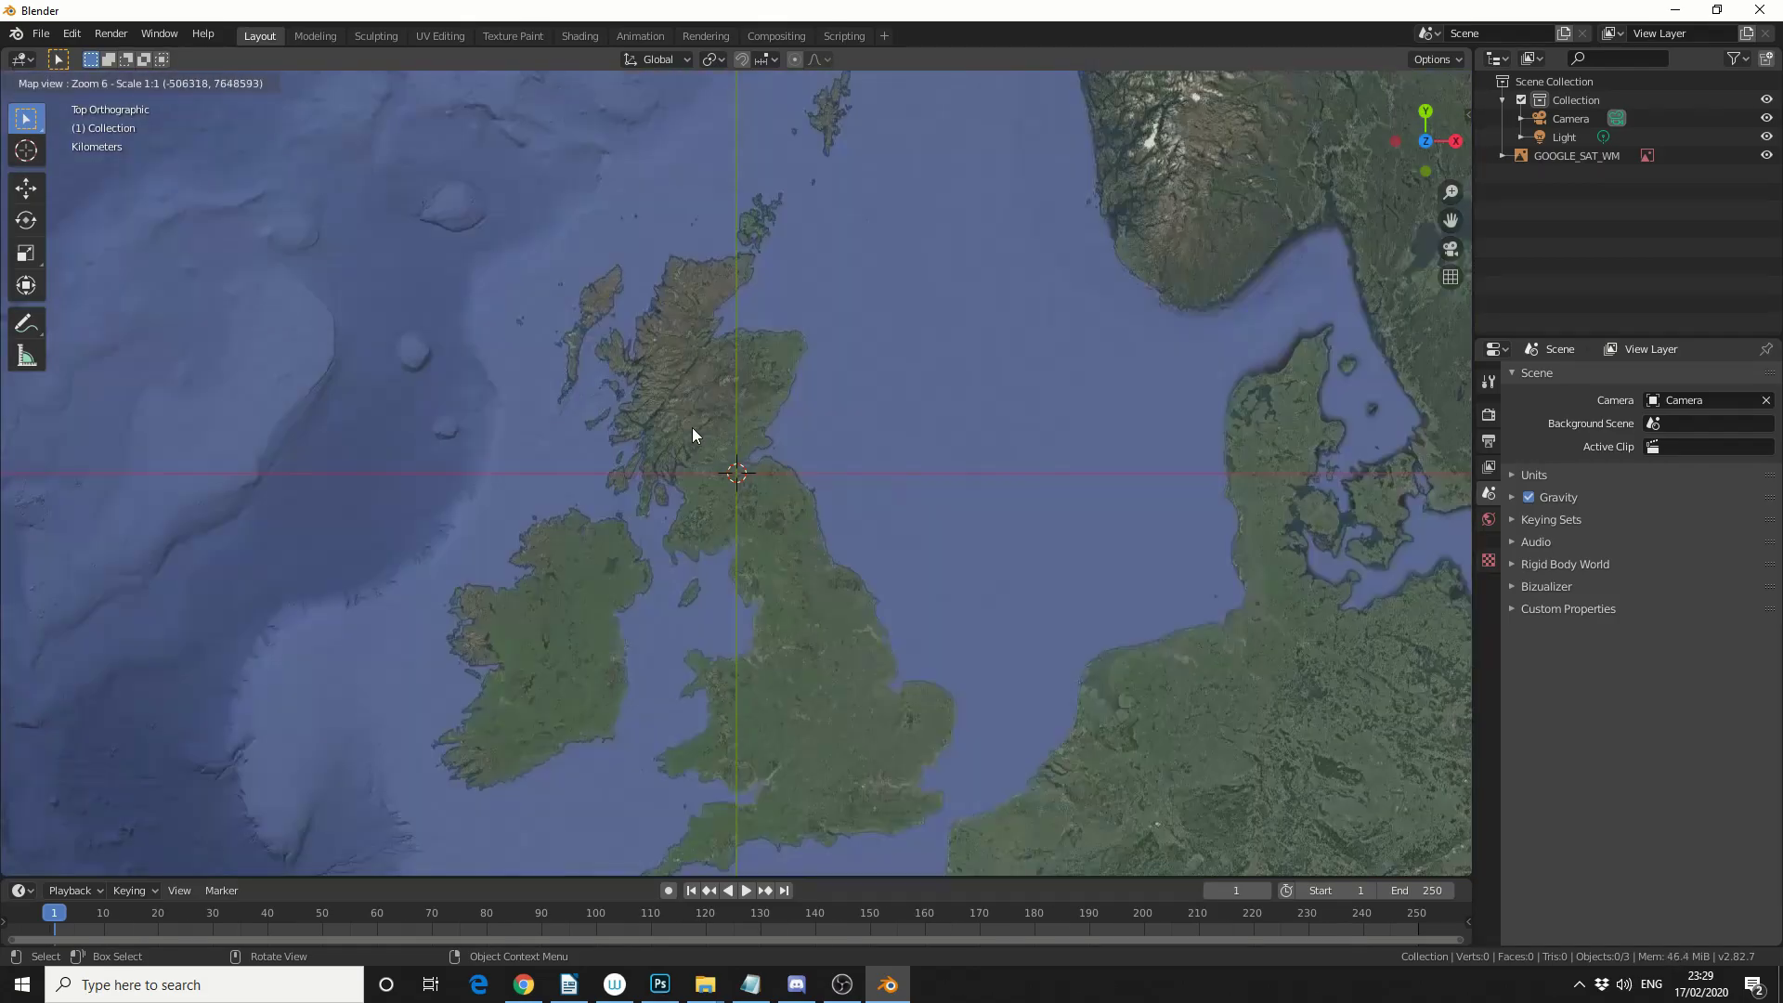
scroll(693, 438, "up", 3)
scroll(808, 459, "up", 2)
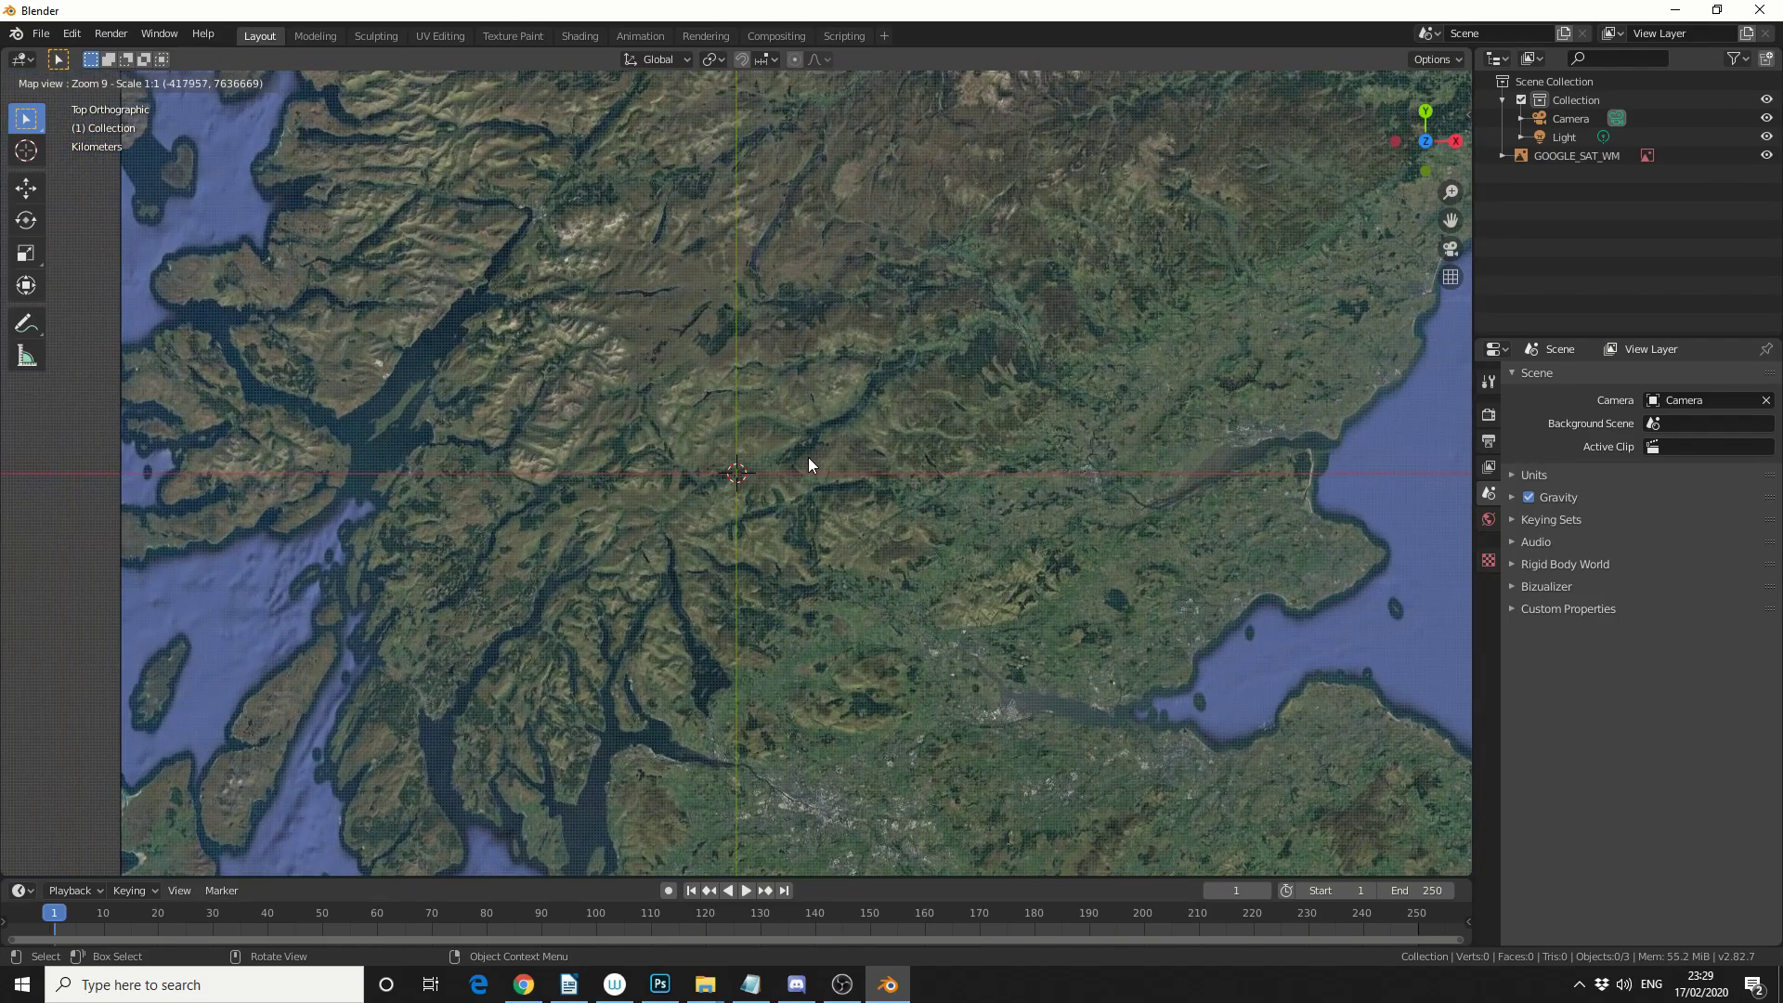
scroll(622, 516, "up", 1)
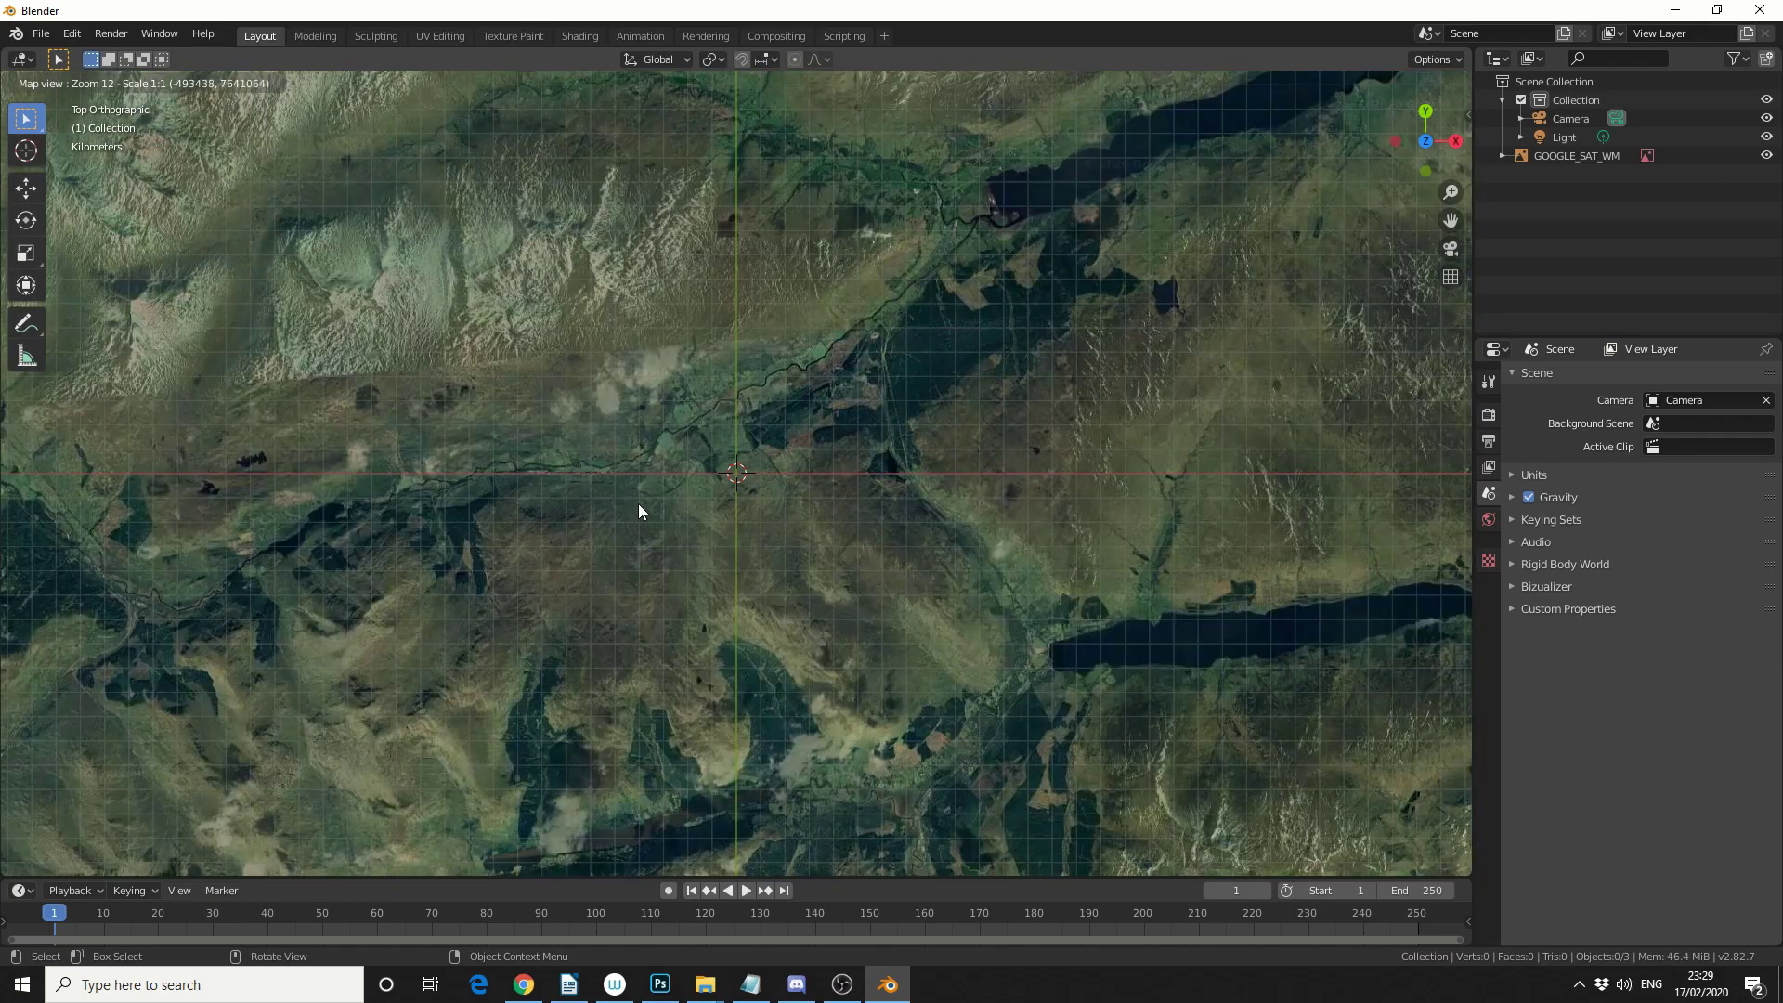
key("e")
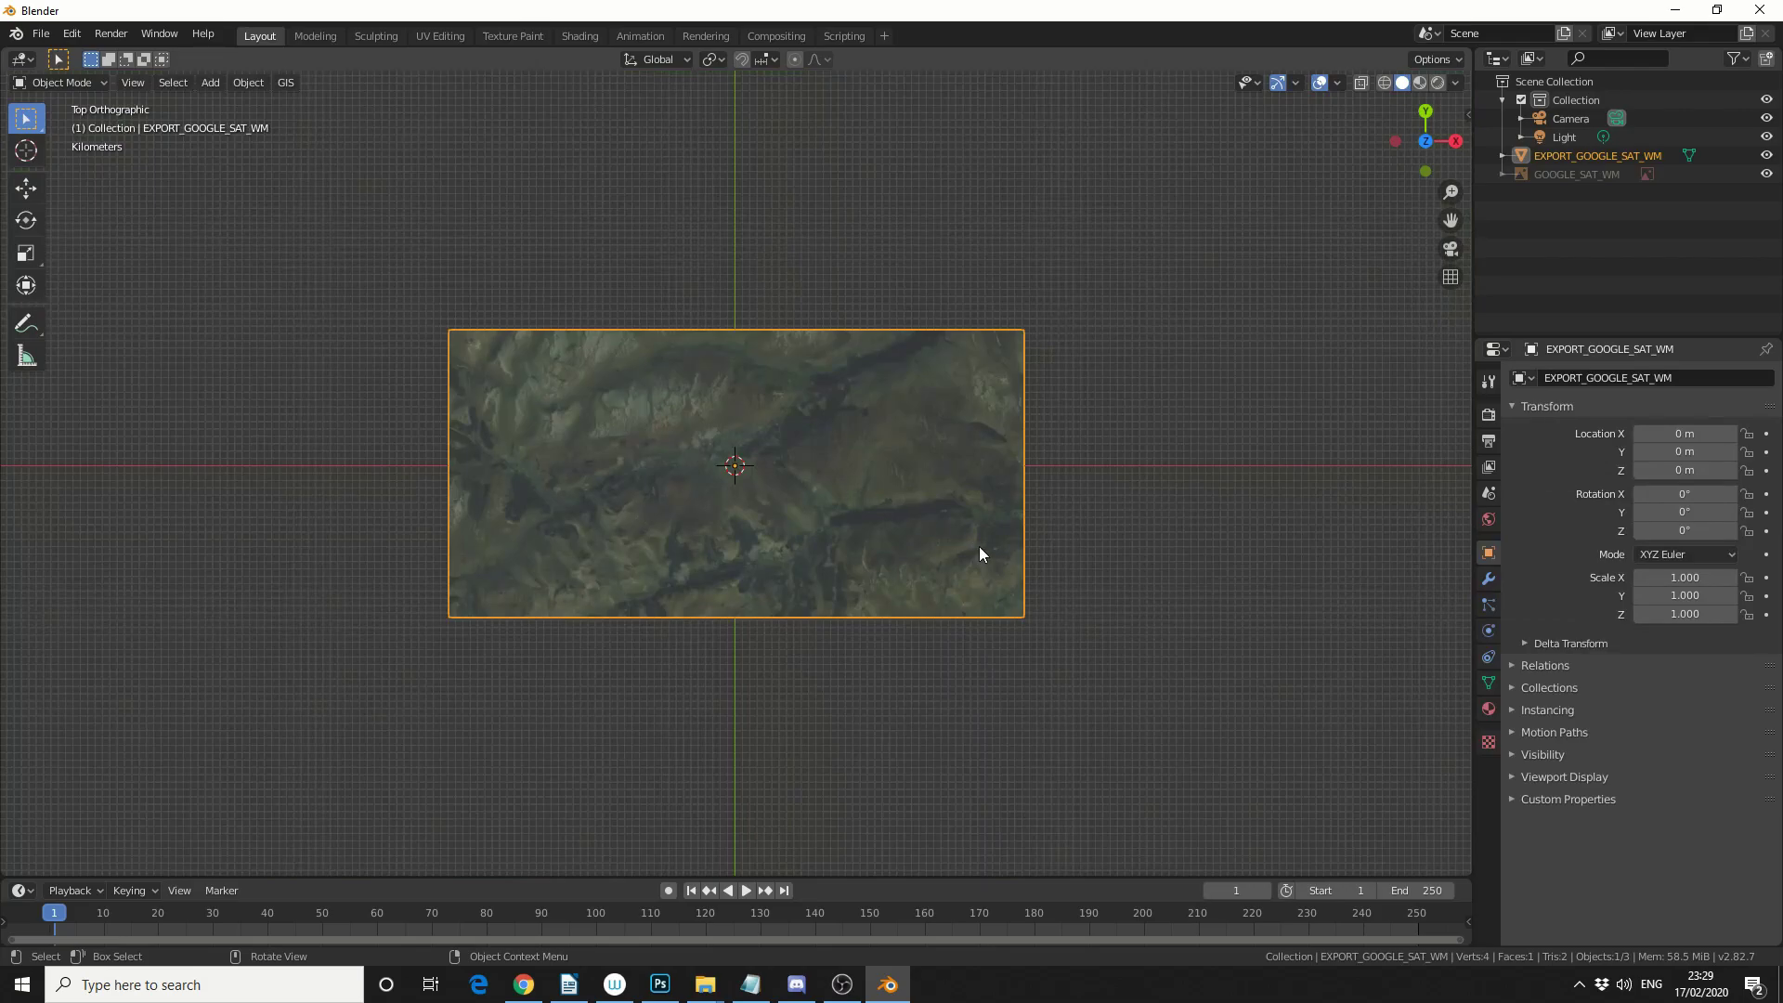
Apply Get SRTM elevation to the exported map plane and inspect the resulting mountain relief.
middle_click_drag(974, 549, 954, 527)
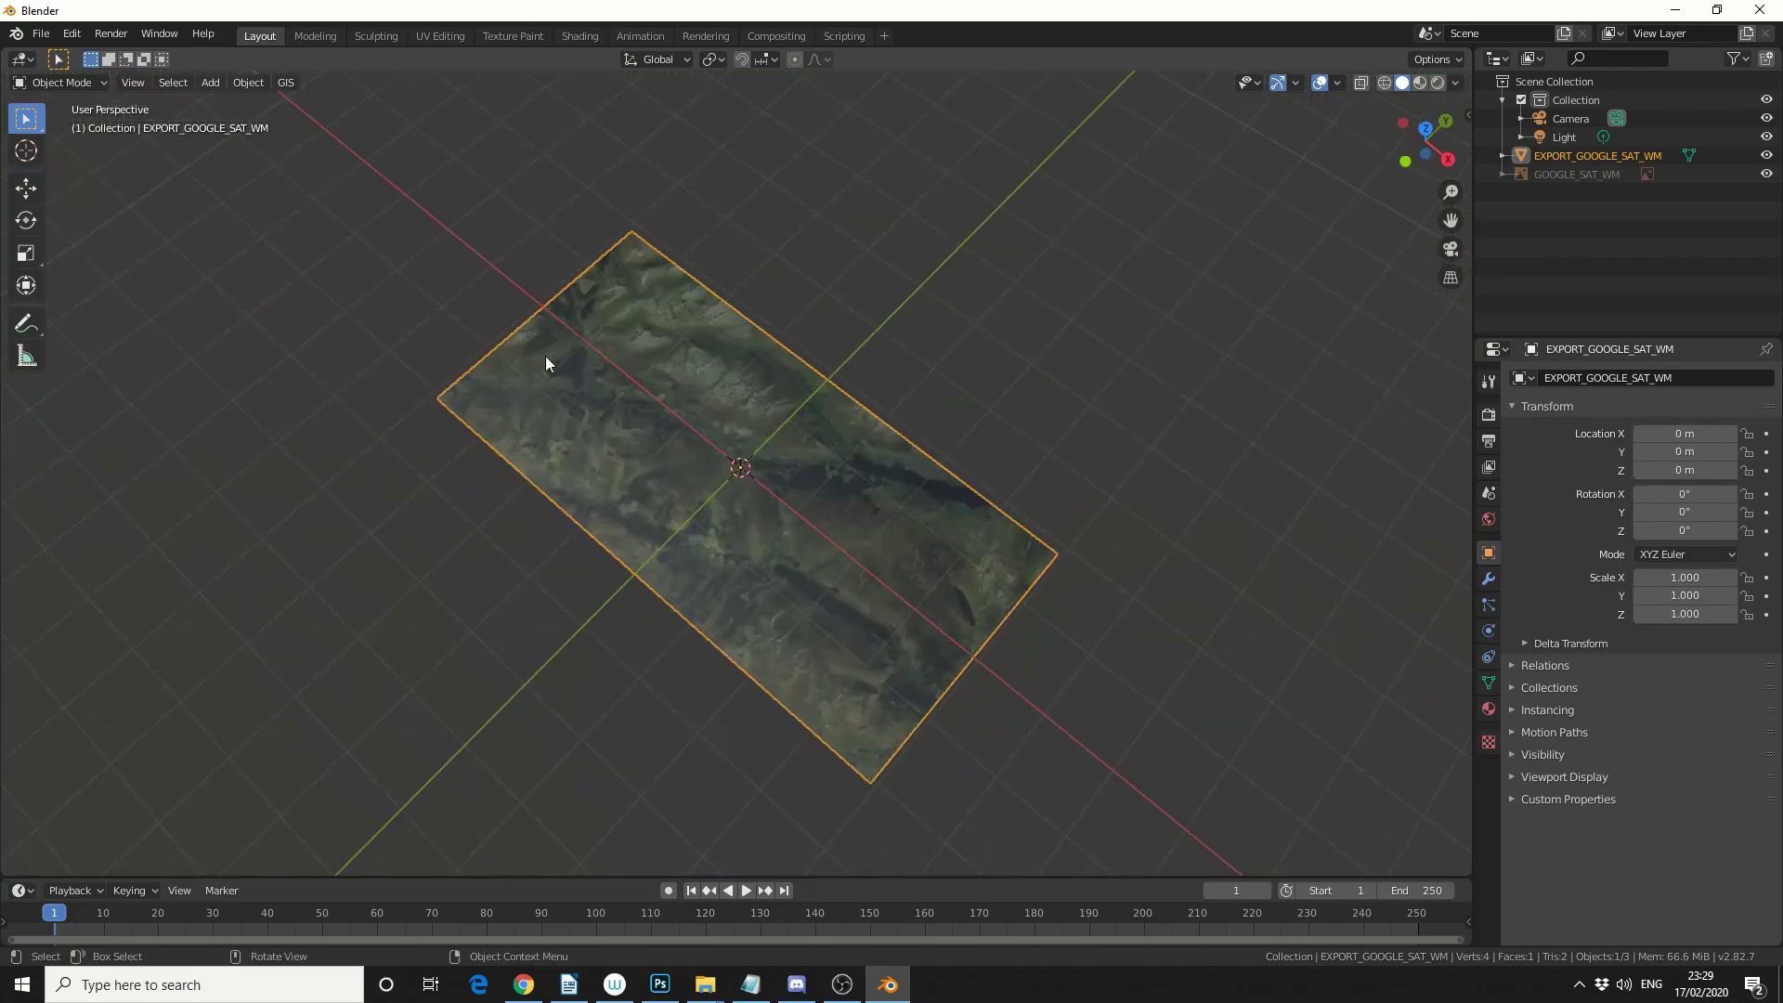
left_click(295, 82)
mouse_move(327, 131)
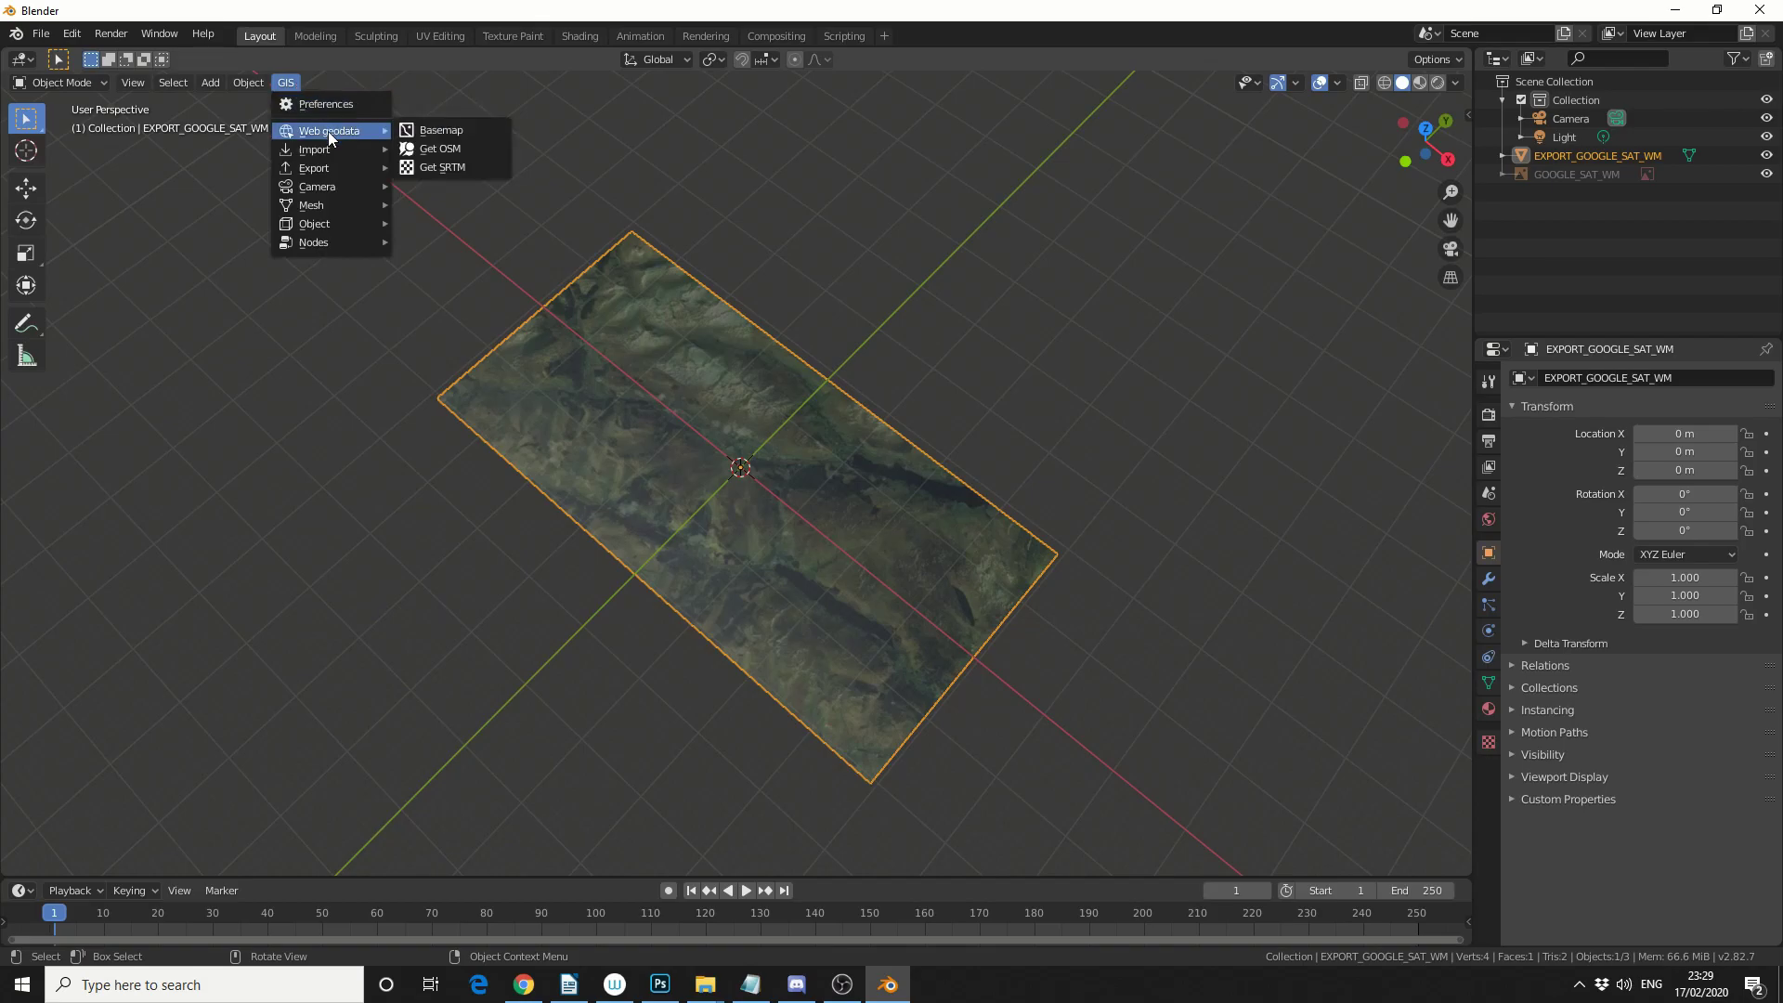
left_click(462, 165)
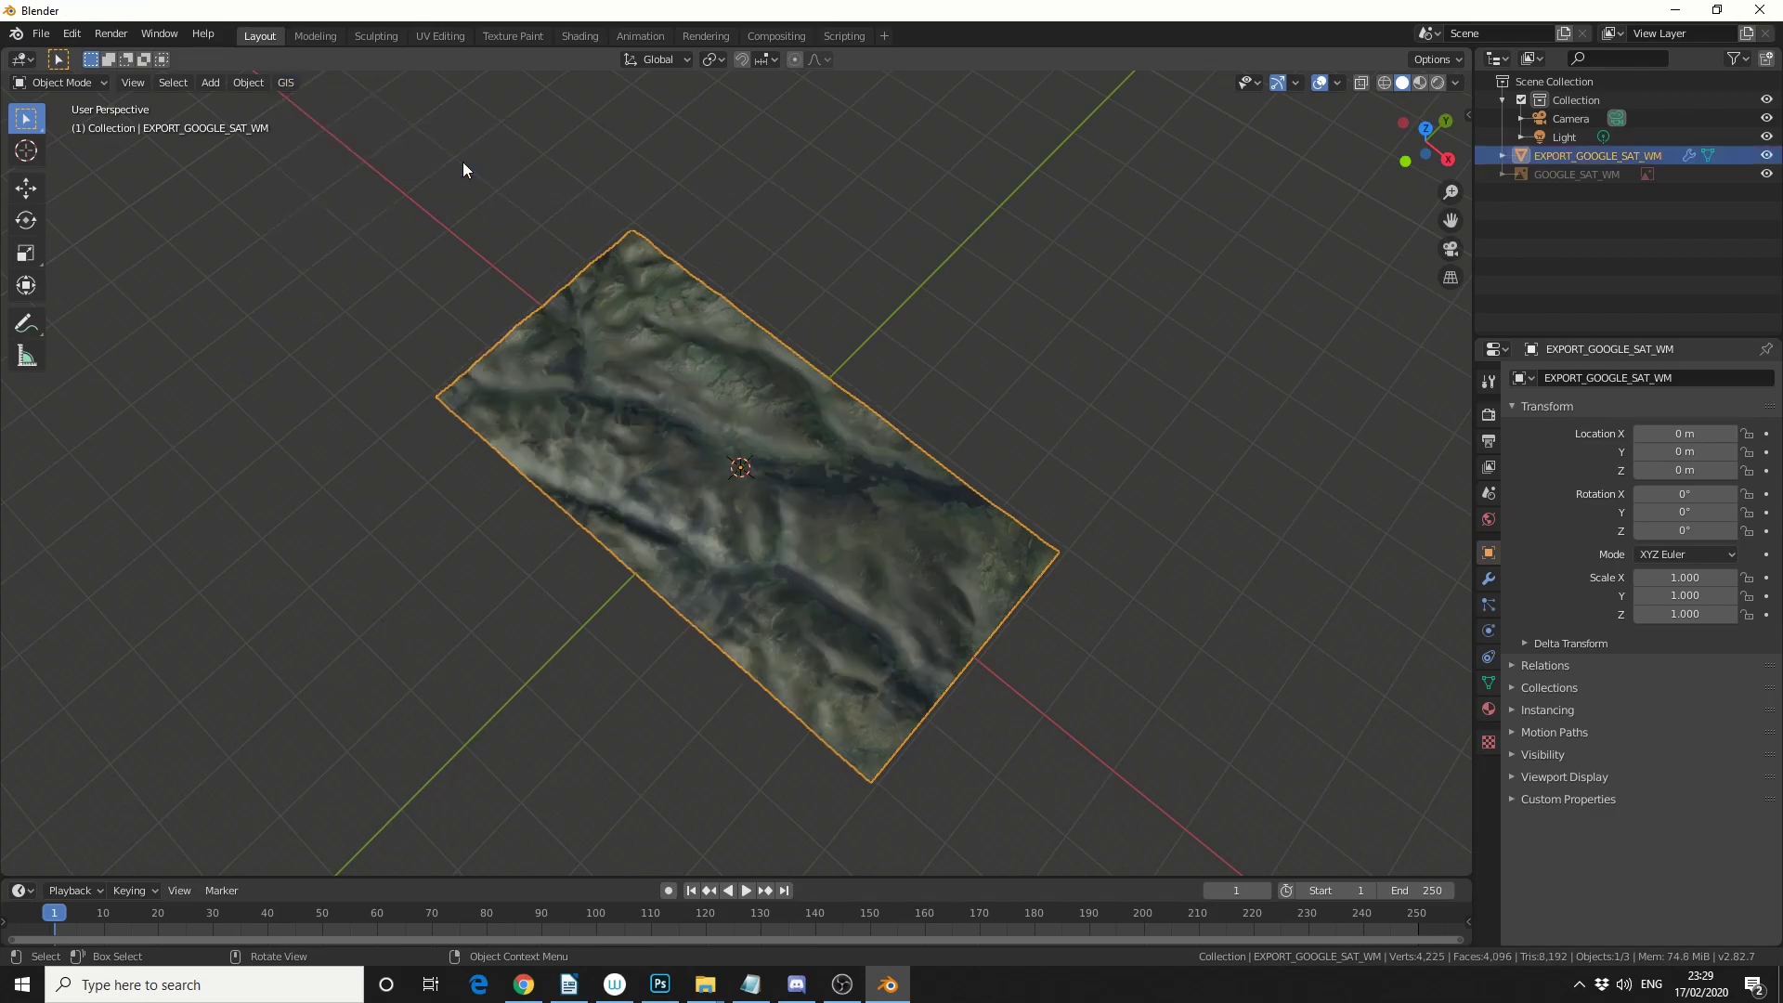
middle_click_drag(463, 168, 843, 378)
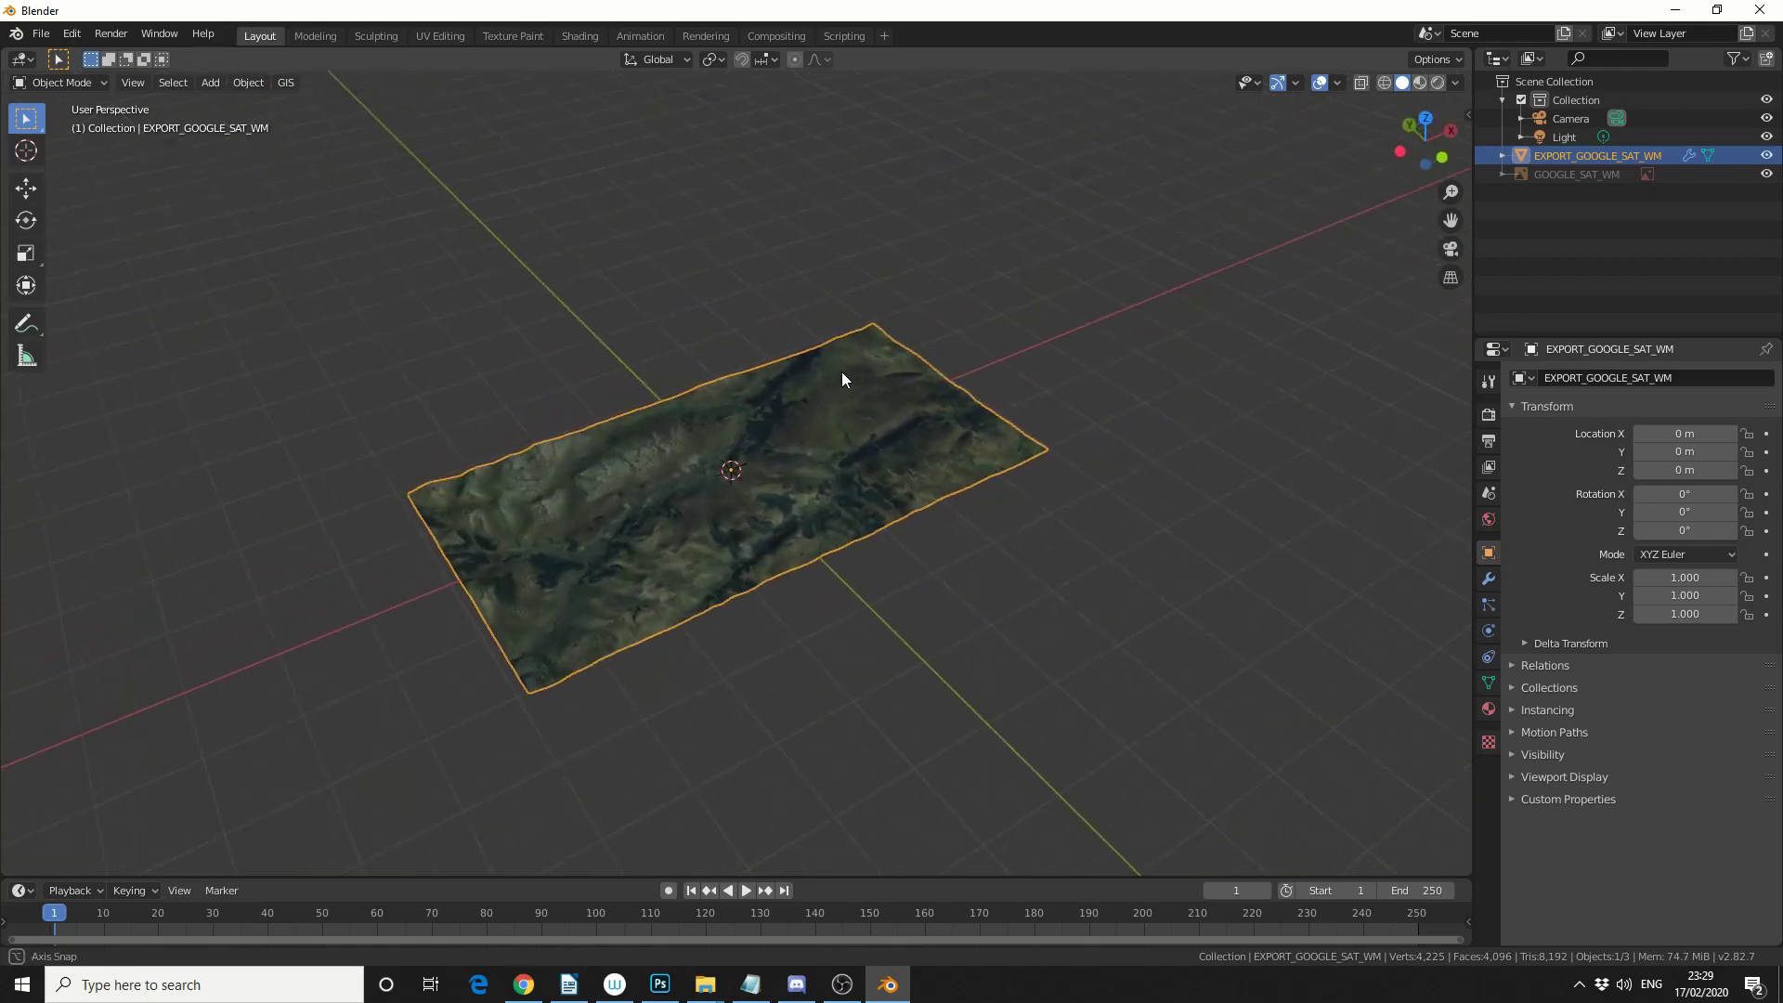
scroll(774, 466, "up", 6)
middle_click_drag(856, 496, 687, 562)
left_click(277, 83)
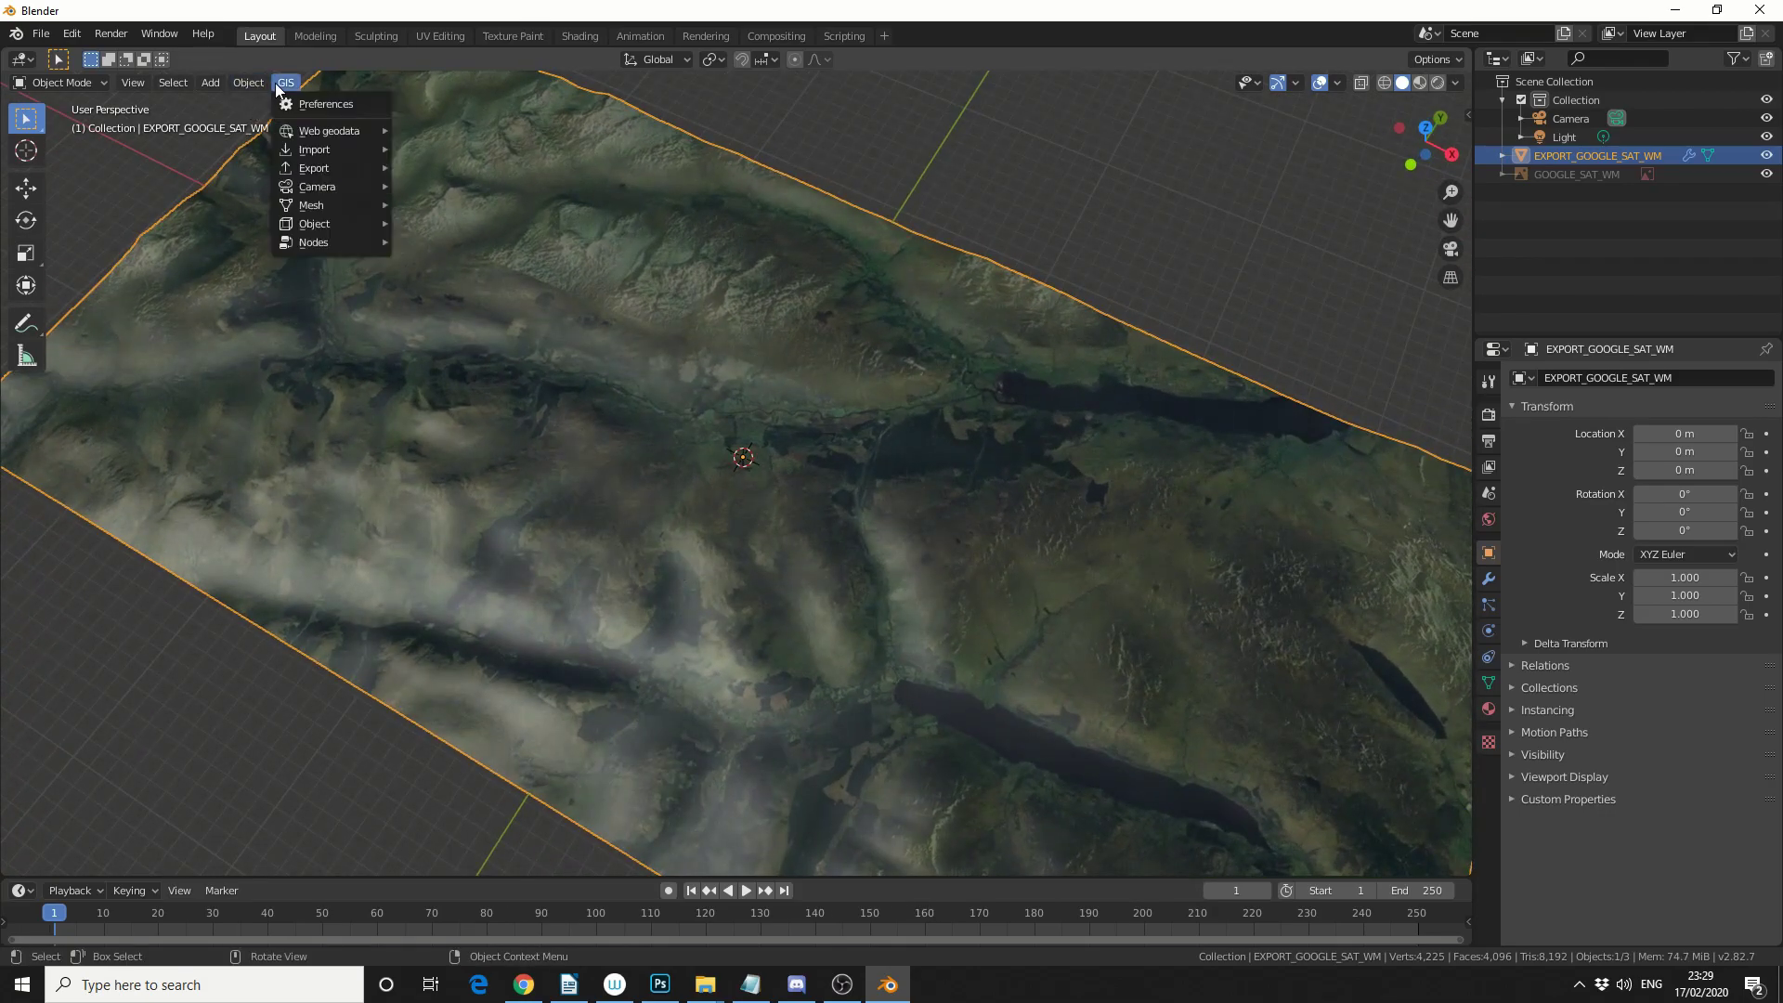
mouse_move(310, 130)
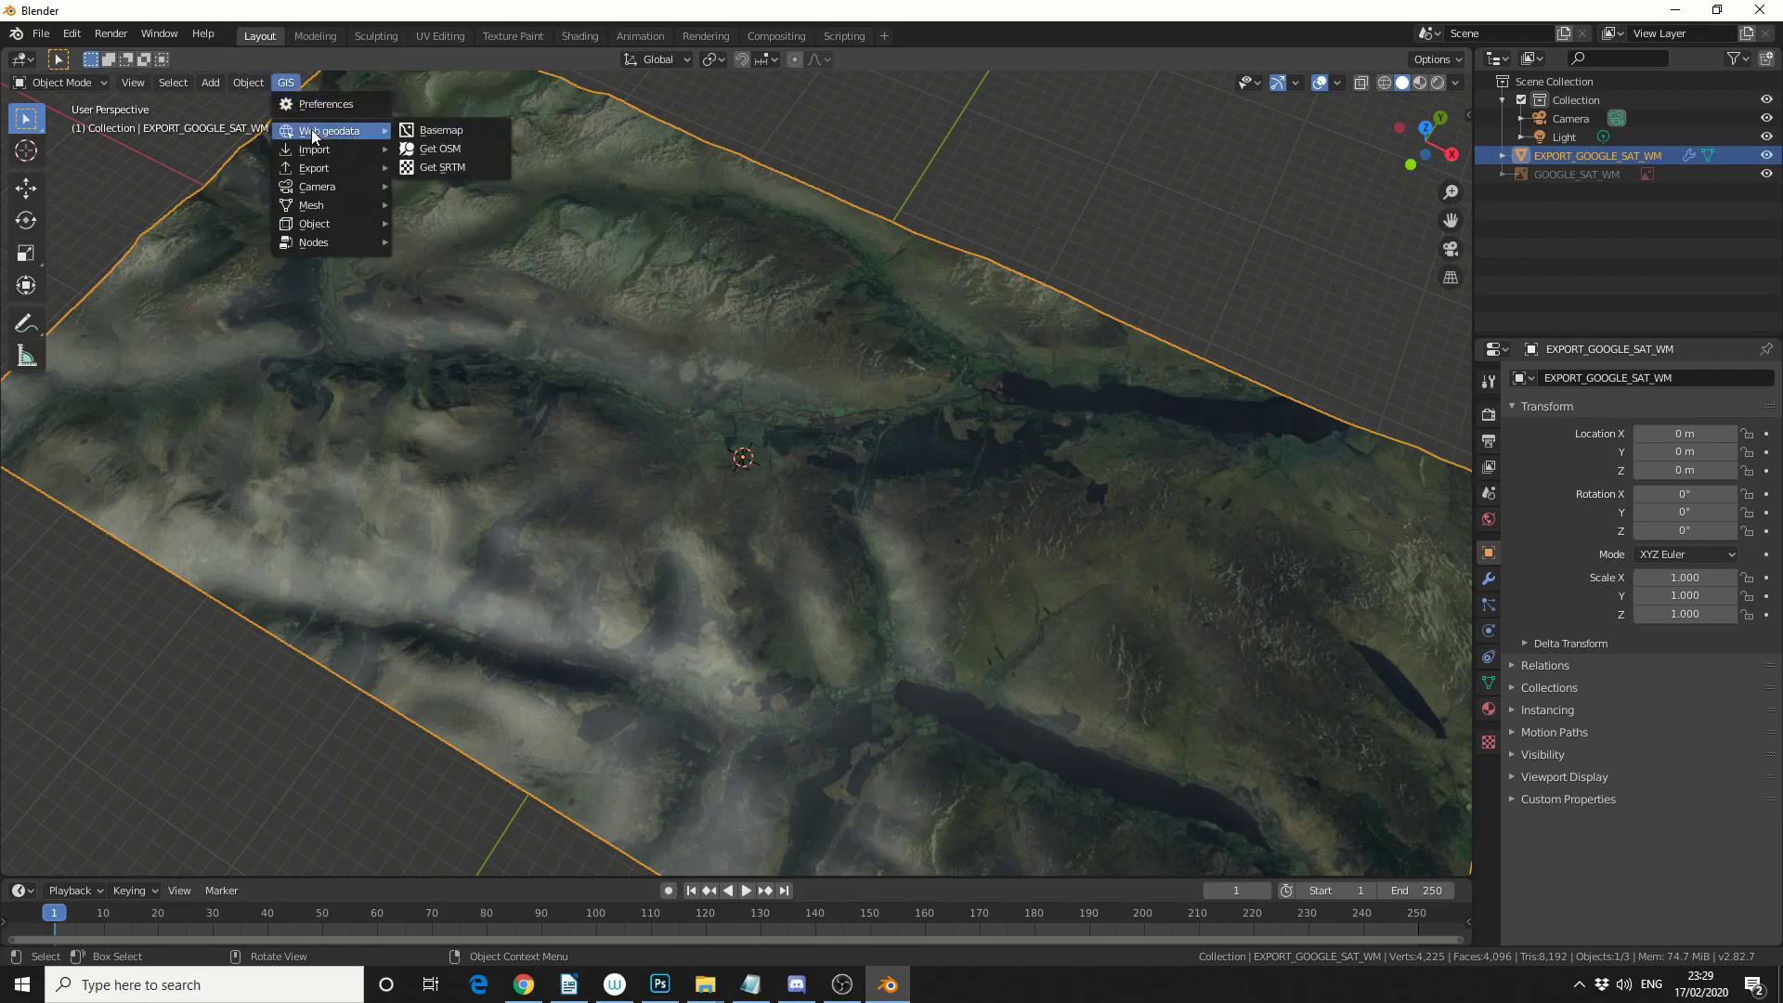
left_click(428, 150)
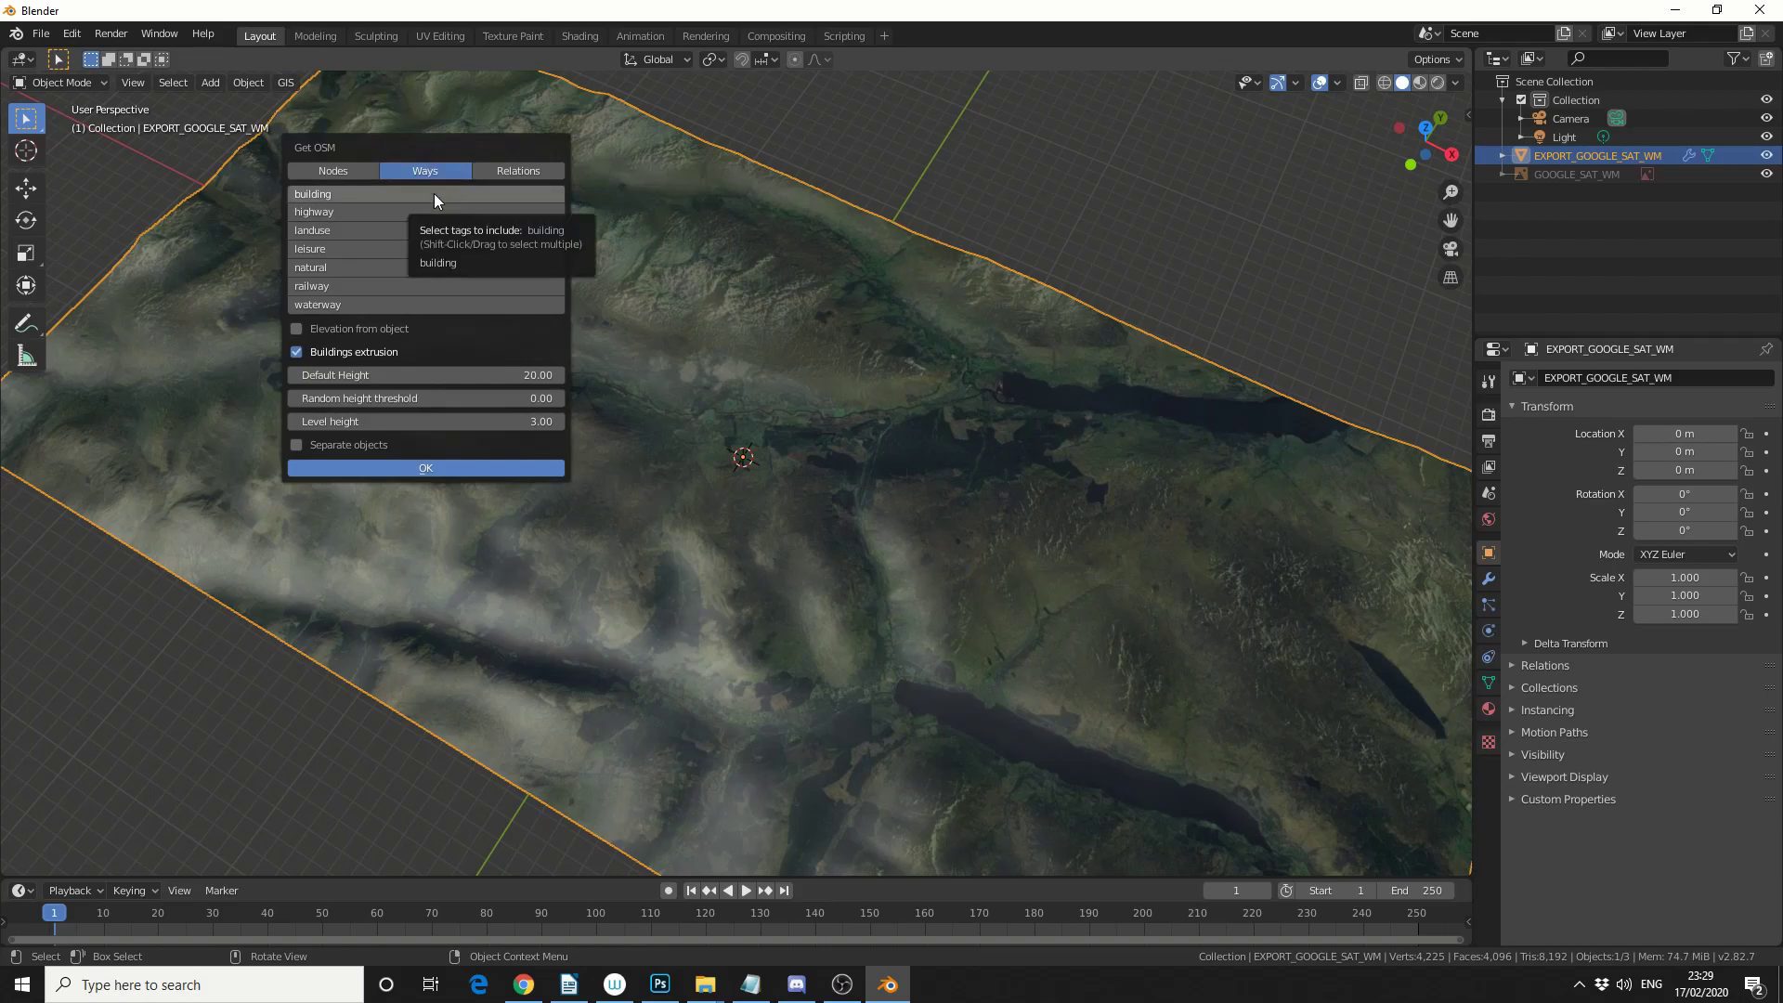
left_click(433, 193)
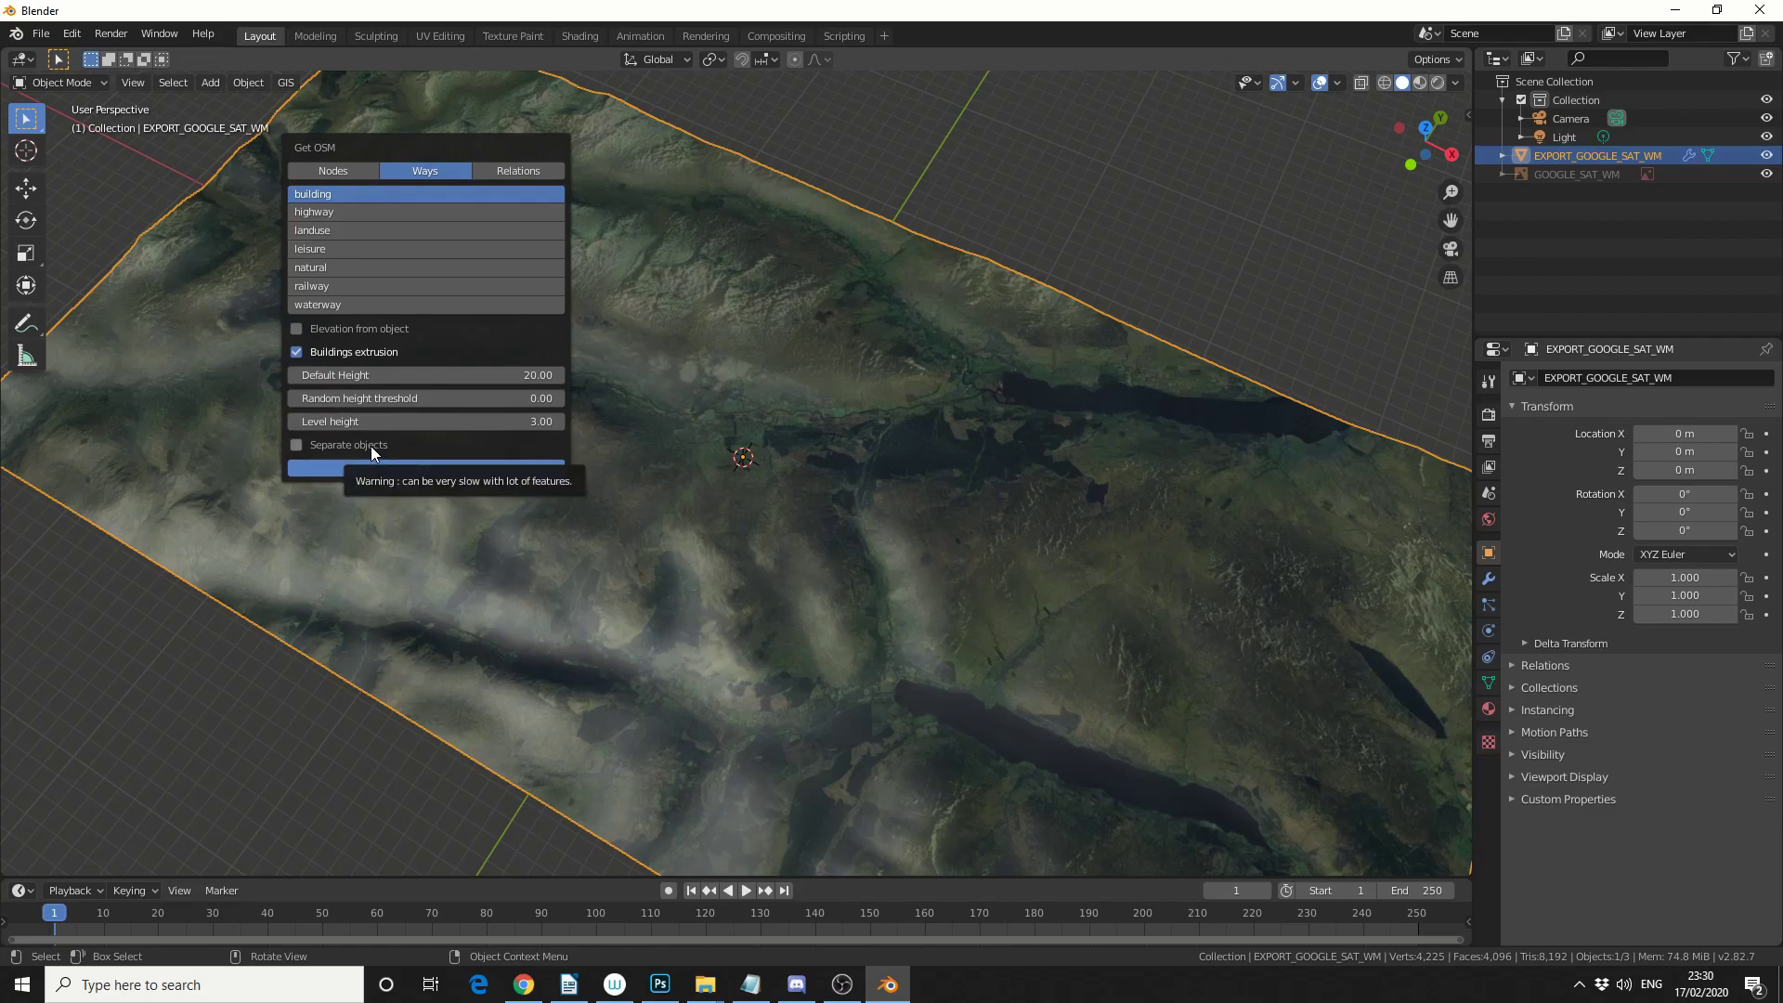
left_click(380, 467)
mouse_move(1053, 183)
middle_mouse_down()
mouse_move(1099, 198)
mouse_move(1075, 200)
middle_mouse_up()
scroll(1075, 200, "down", 4)
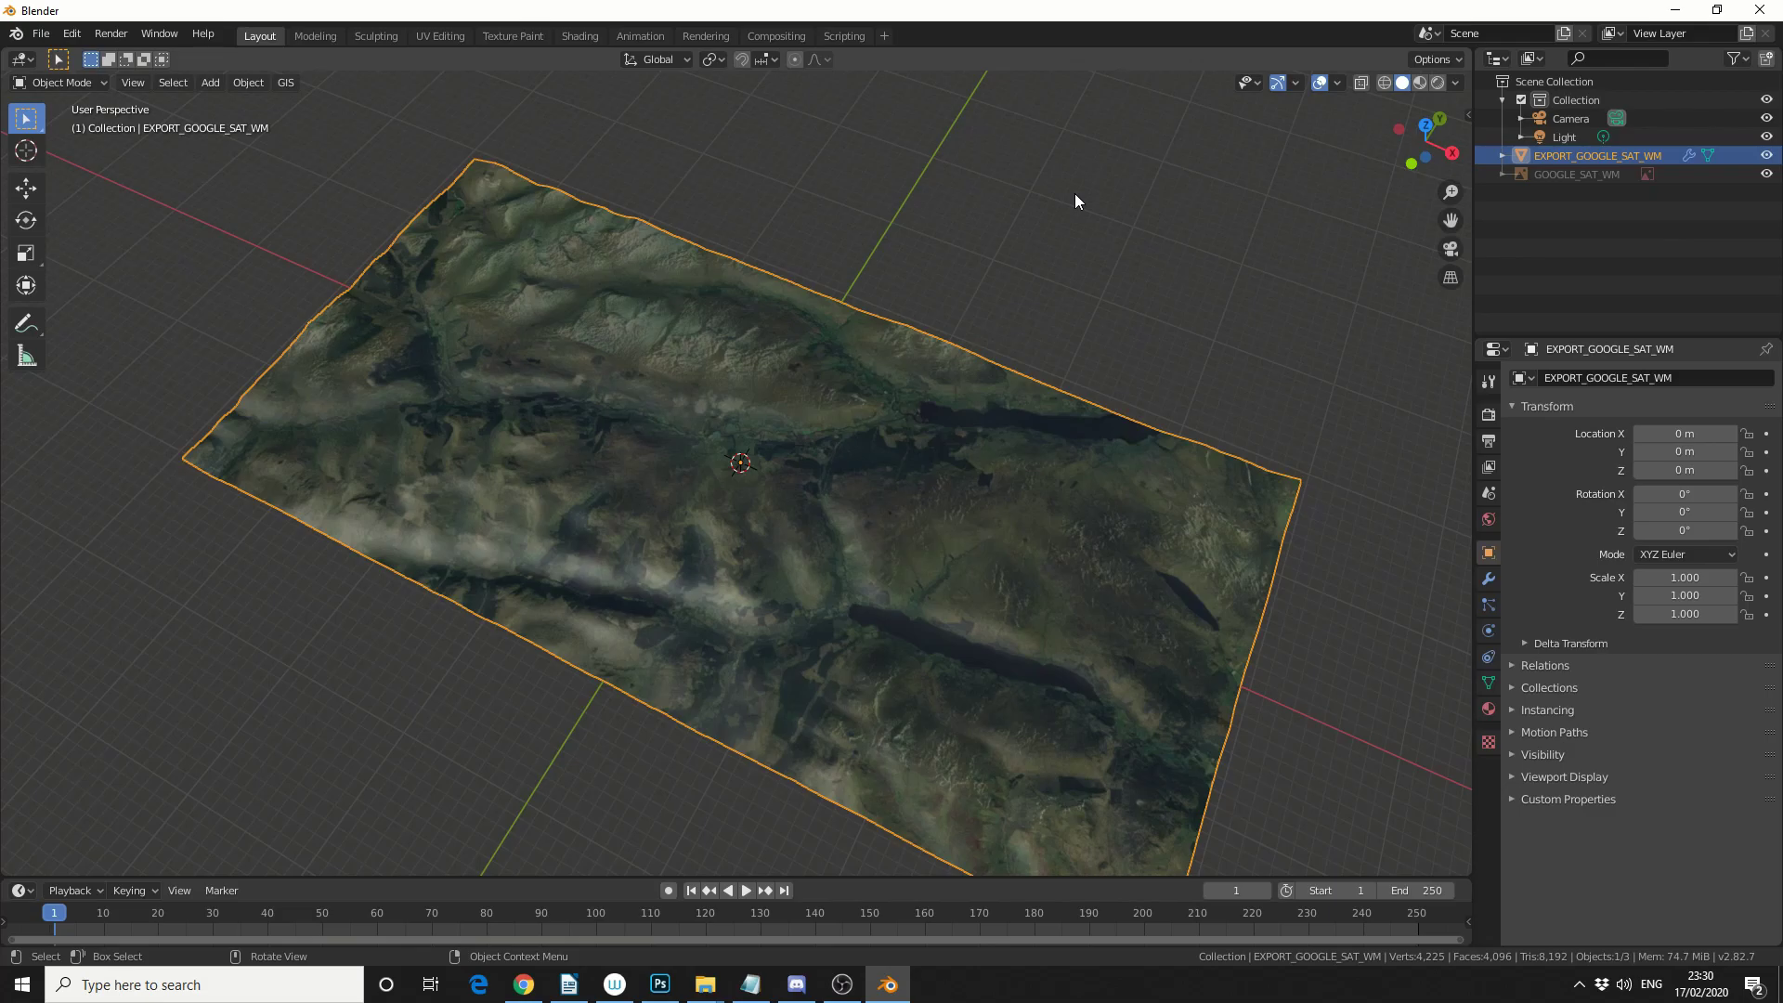
Apply a BlenderGIS height-based terrain analysis material and display its colouring in the viewport.
middle_click_drag(1007, 338, 370, 197)
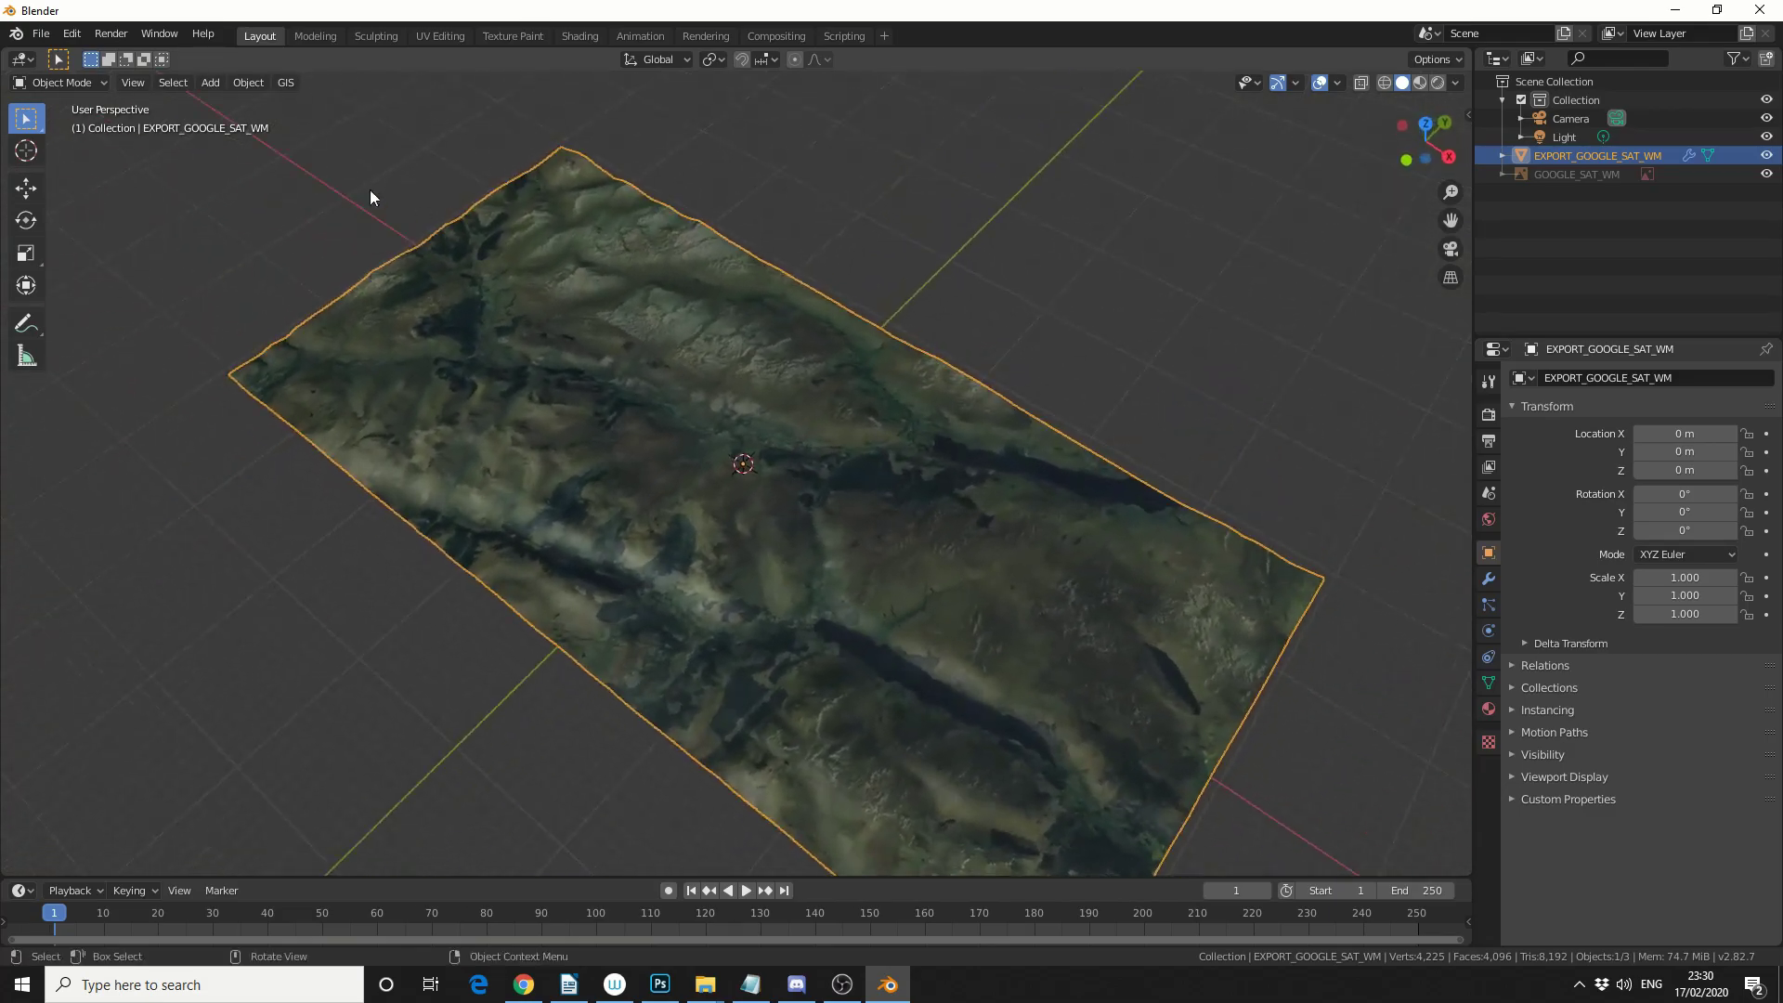
left_click(285, 82)
mouse_move(371, 243)
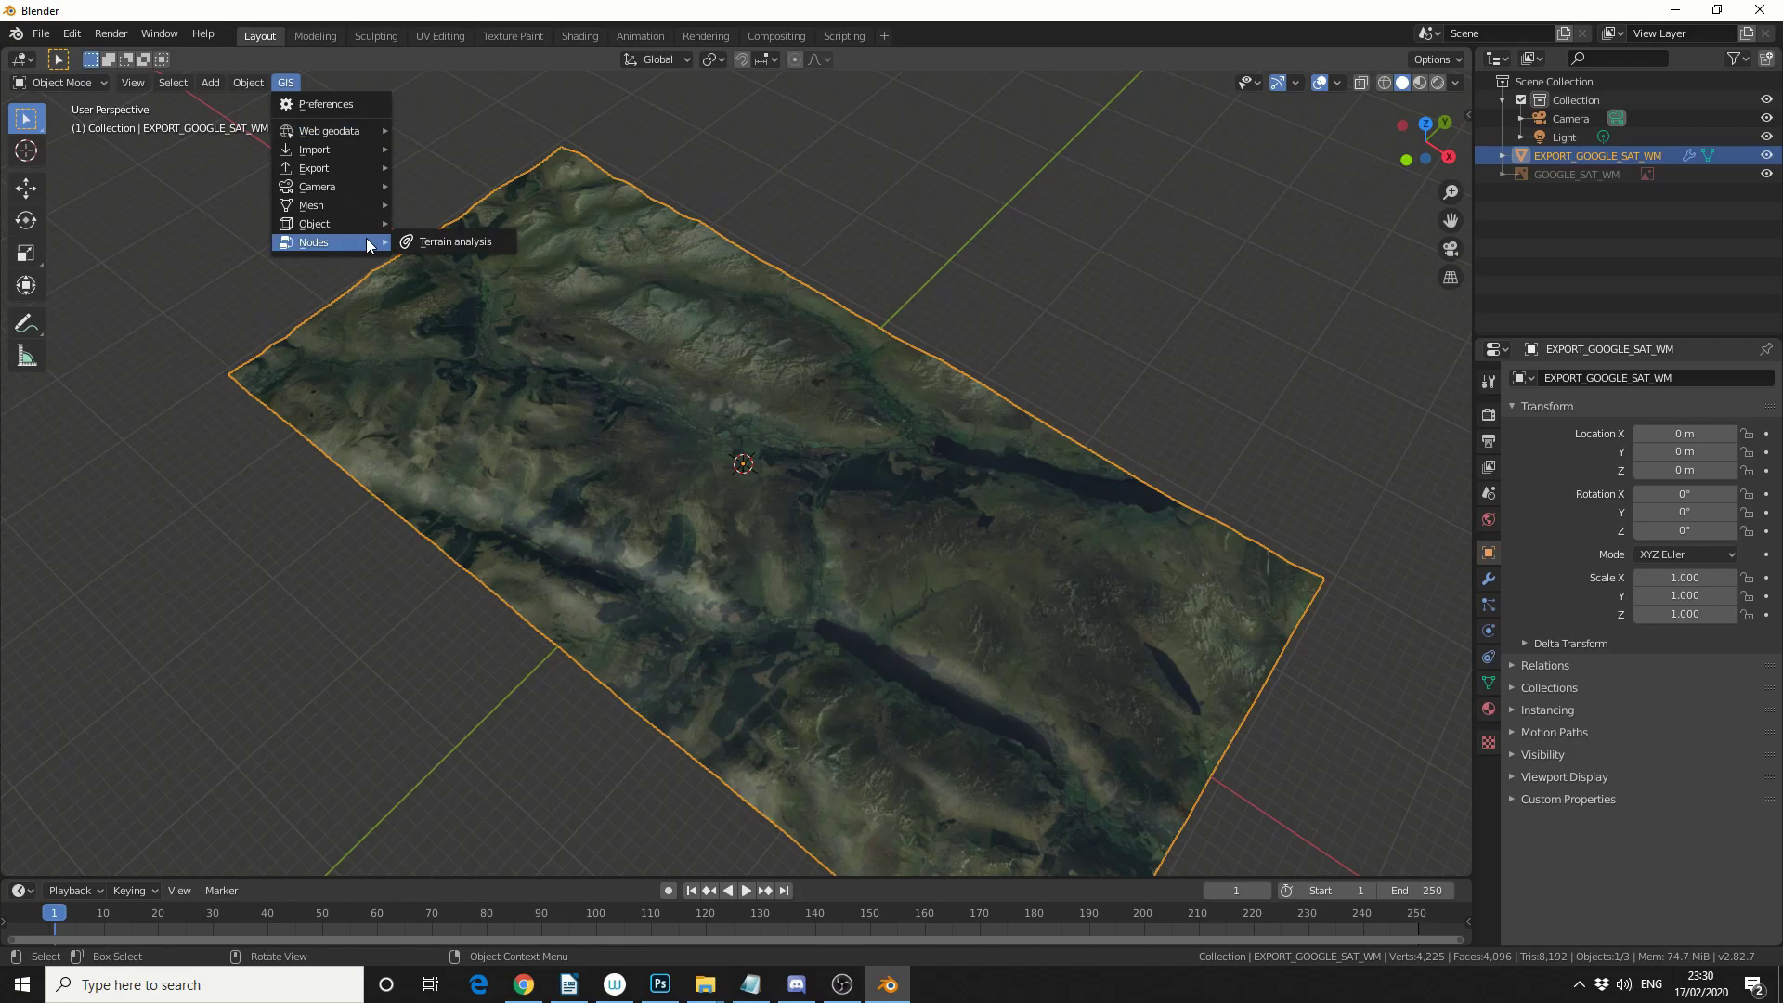
left_click(440, 243)
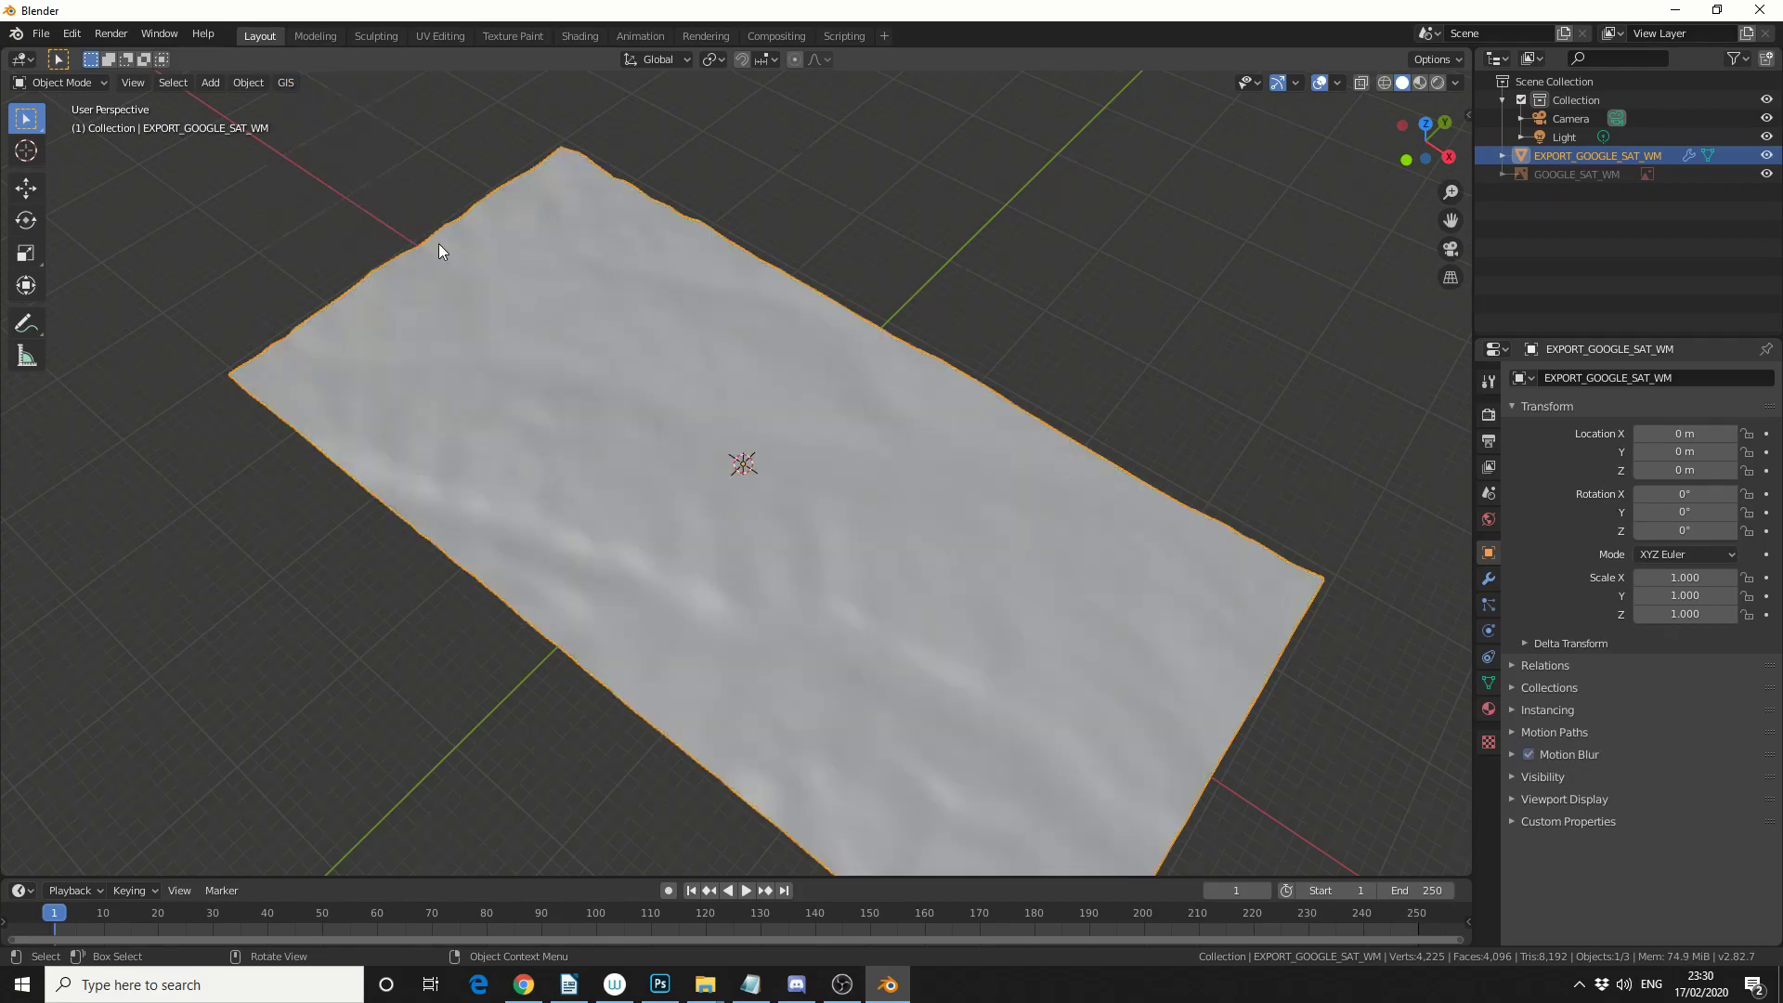
mouse_move(771, 335)
middle_mouse_down()
mouse_move(889, 266)
mouse_move(839, 315)
middle_mouse_up()
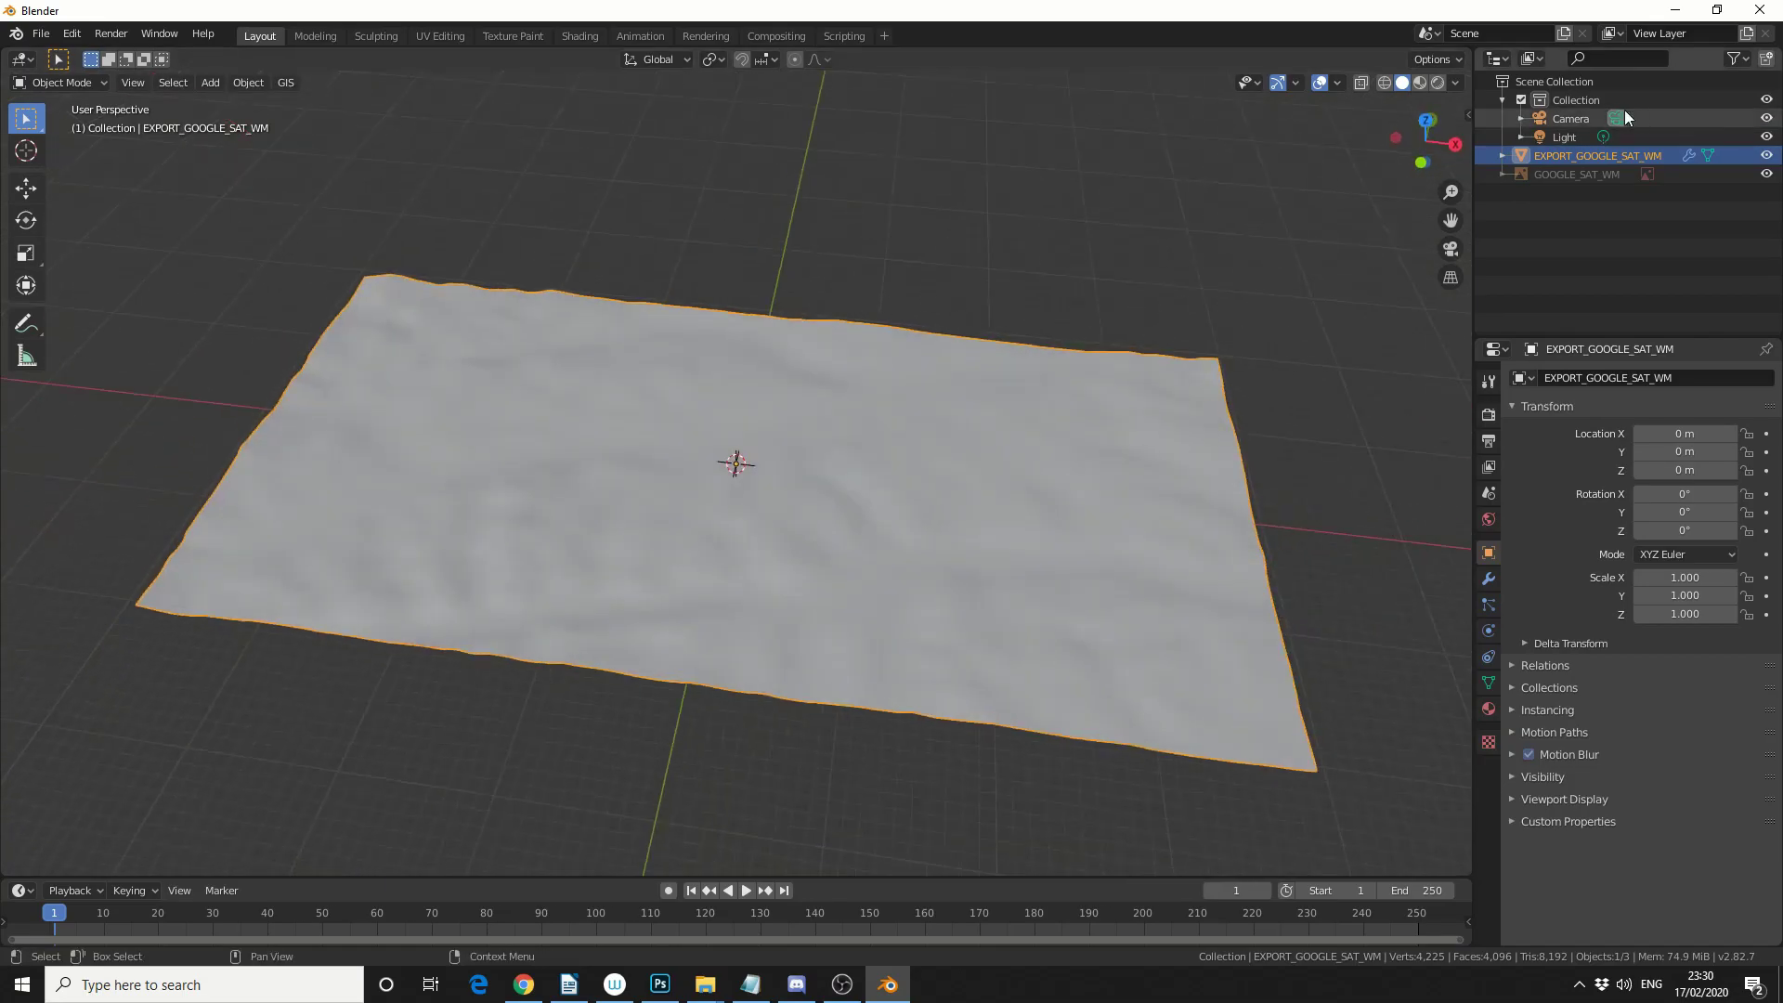
left_click(1419, 82)
mouse_move(1109, 278)
middle_mouse_down()
mouse_move(986, 255)
mouse_move(1047, 151)
mouse_move(1102, 331)
mouse_move(1053, 379)
middle_mouse_up()
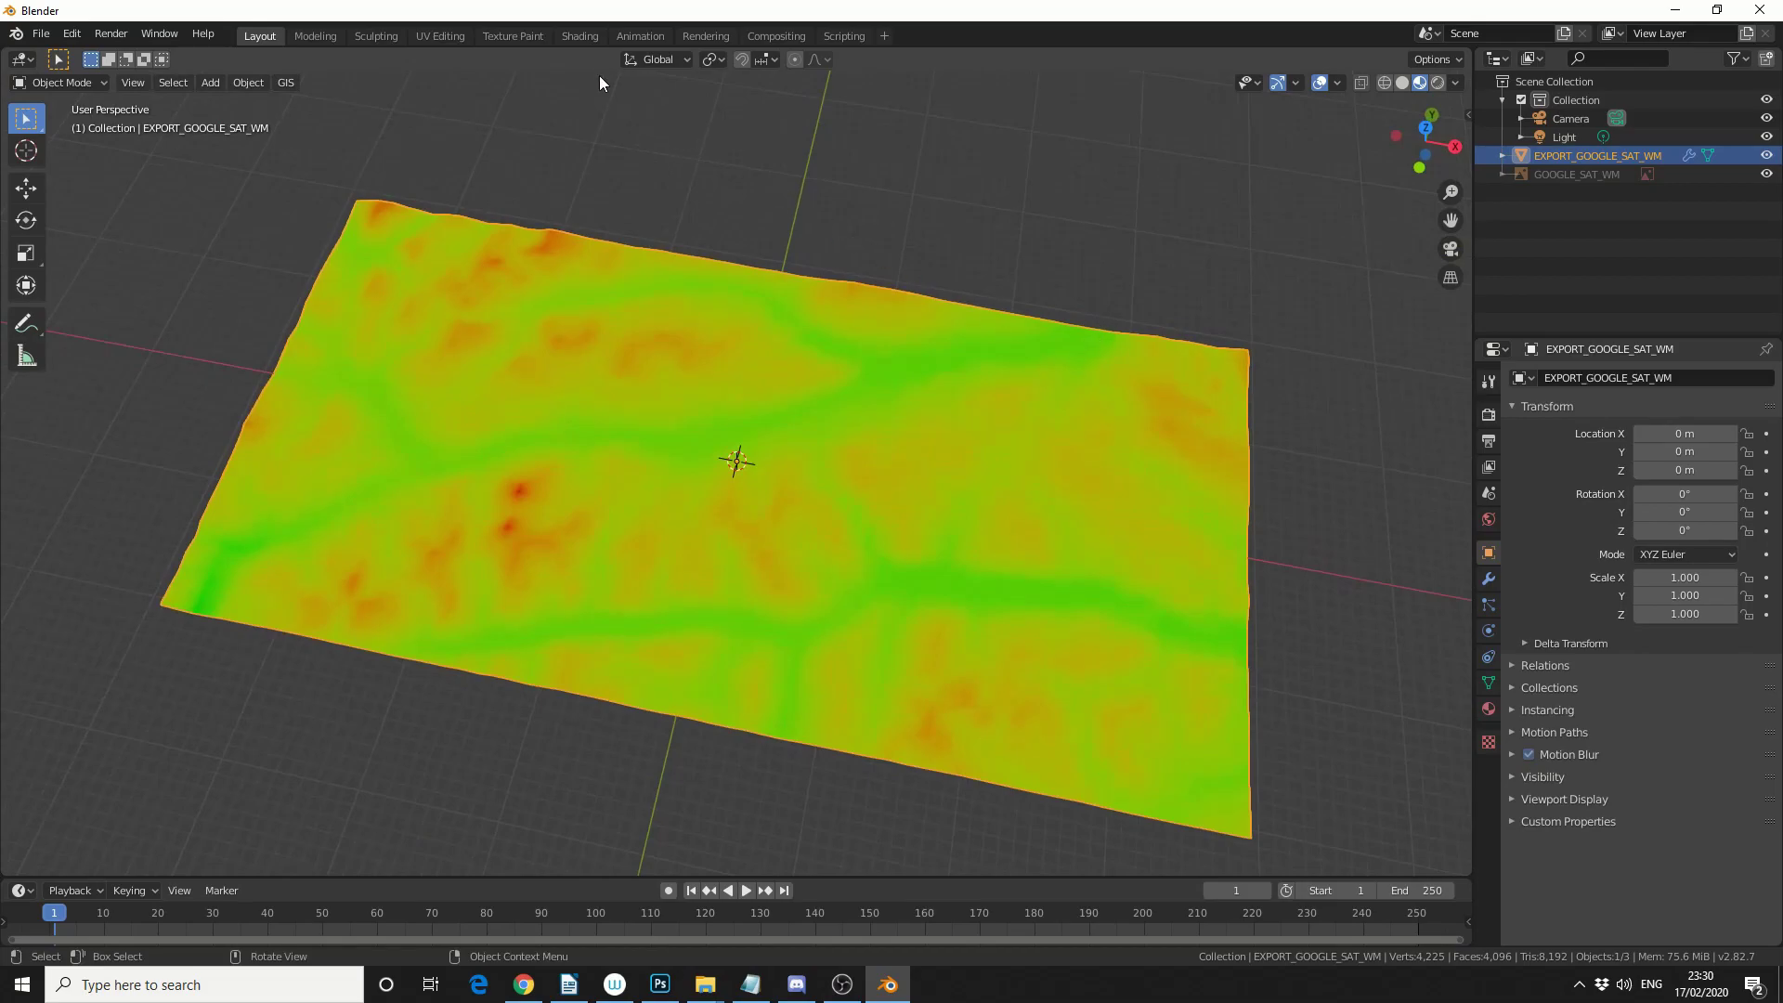
Set a ColorRamp colour stop's value to 0 (black) in Shading, then view the terrain in Layout.
left_click(585, 35)
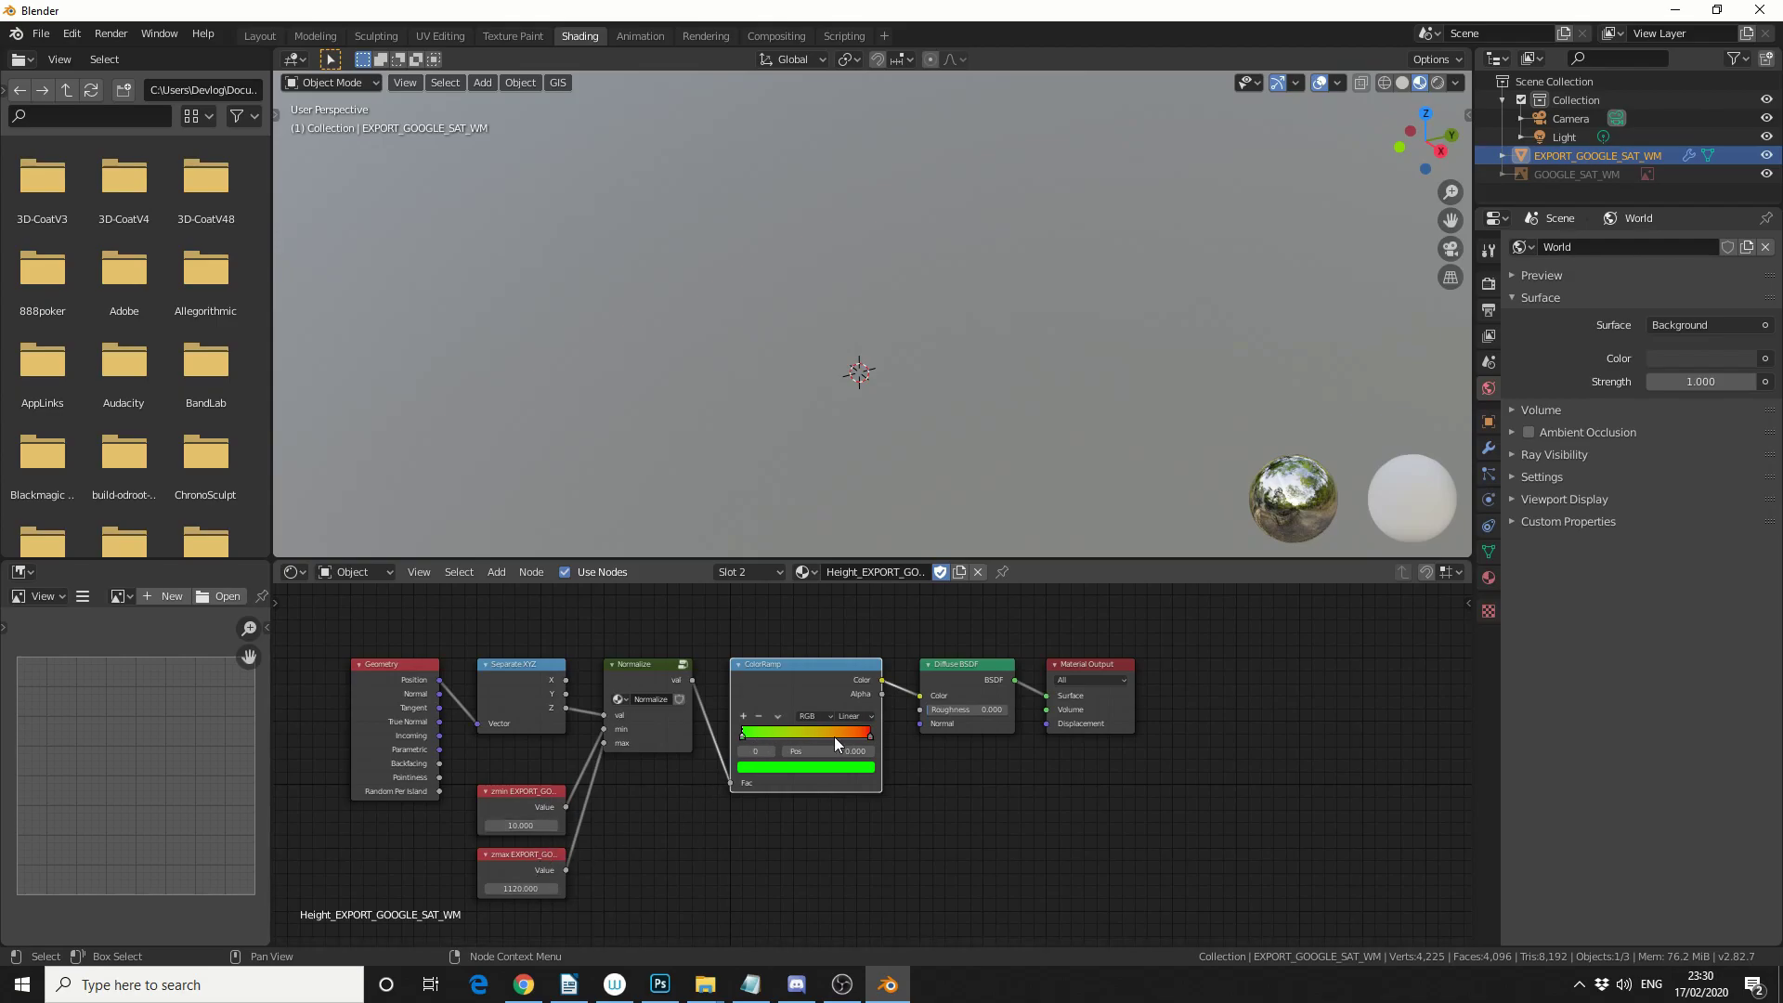
left_click(835, 766)
left_click_drag(845, 606, 846, 676)
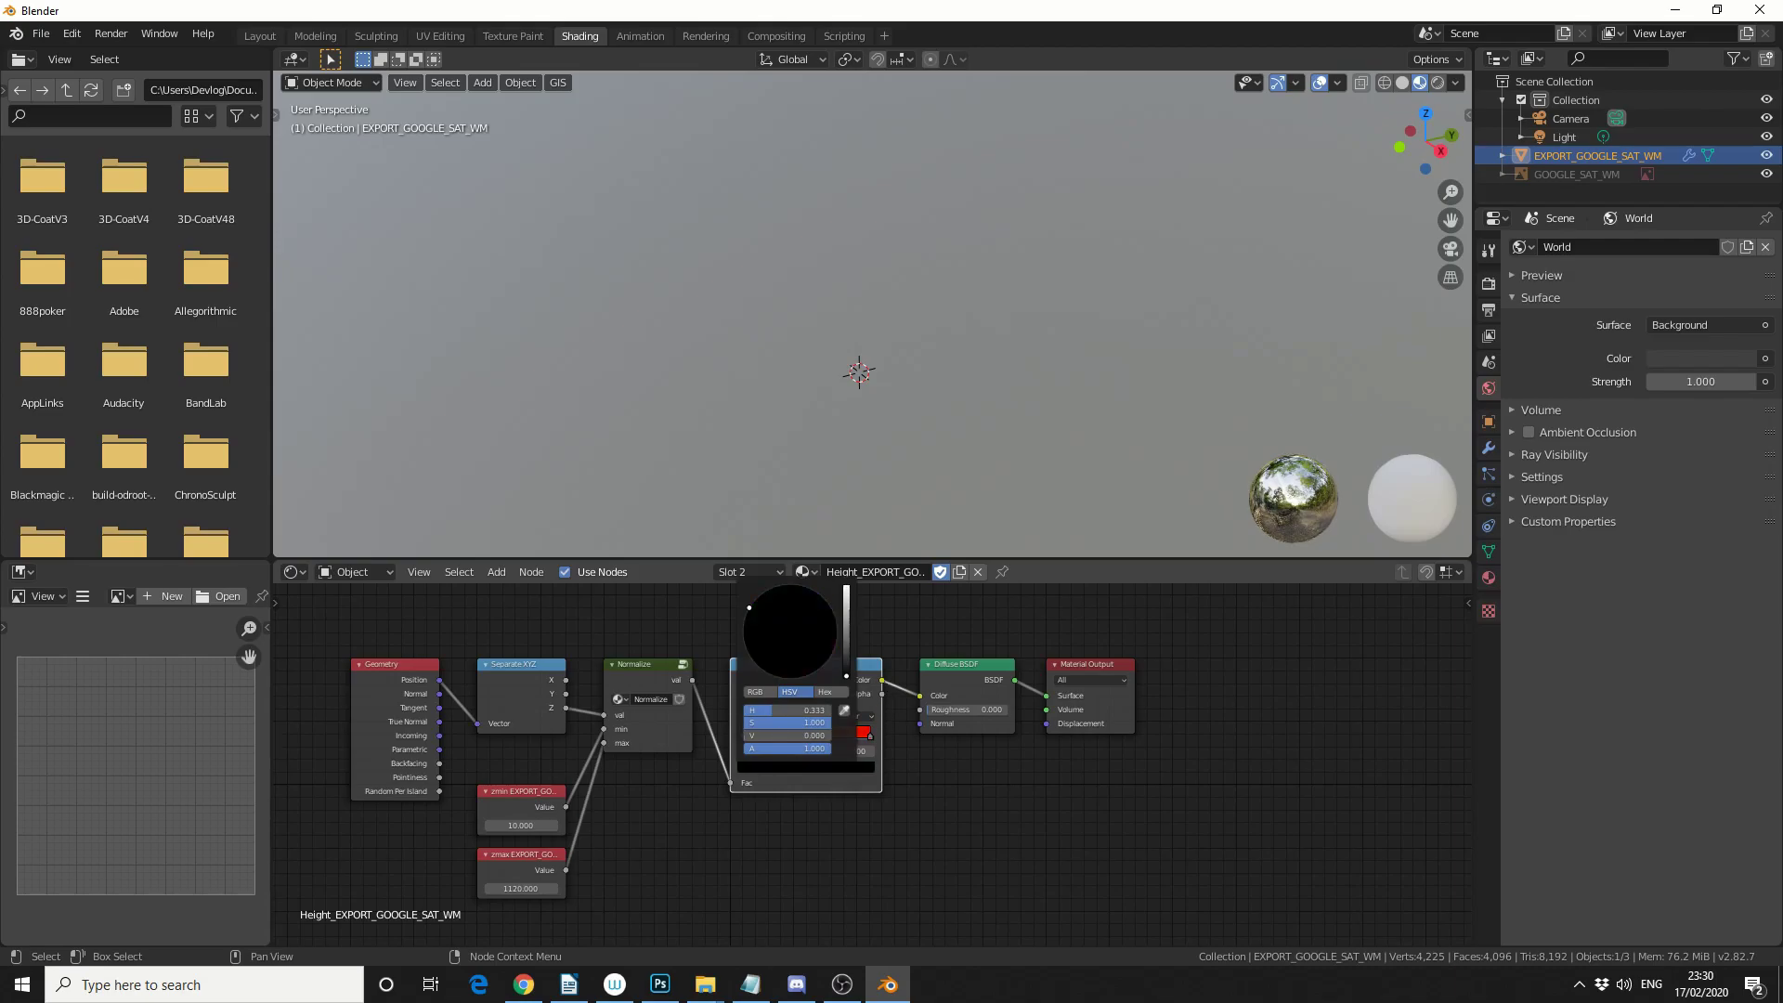
left_click(268, 36)
mouse_move(706, 306)
middle_mouse_down()
mouse_move(751, 337)
mouse_move(803, 452)
middle_mouse_up()
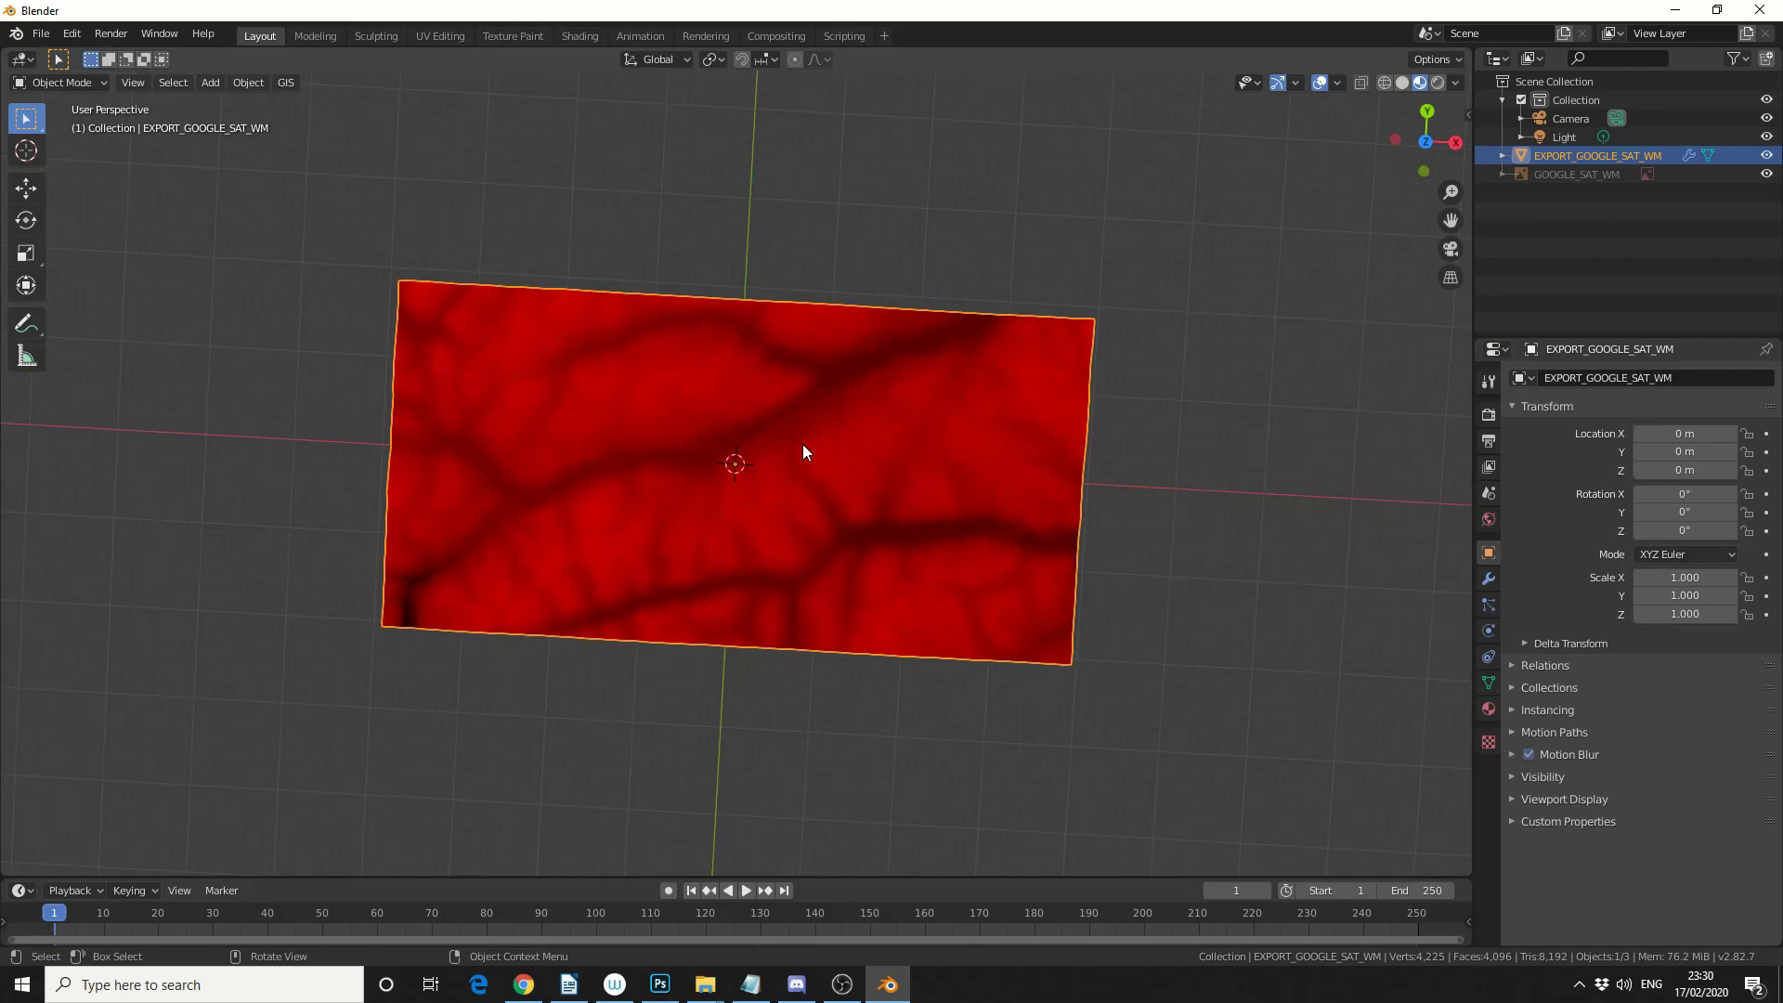
Delete the EXPORT_GOOGLE_SAT_WM terrain plane and orbit the now-empty scene.
key("Delete")
middle_click_drag(802, 444, 749, 263)
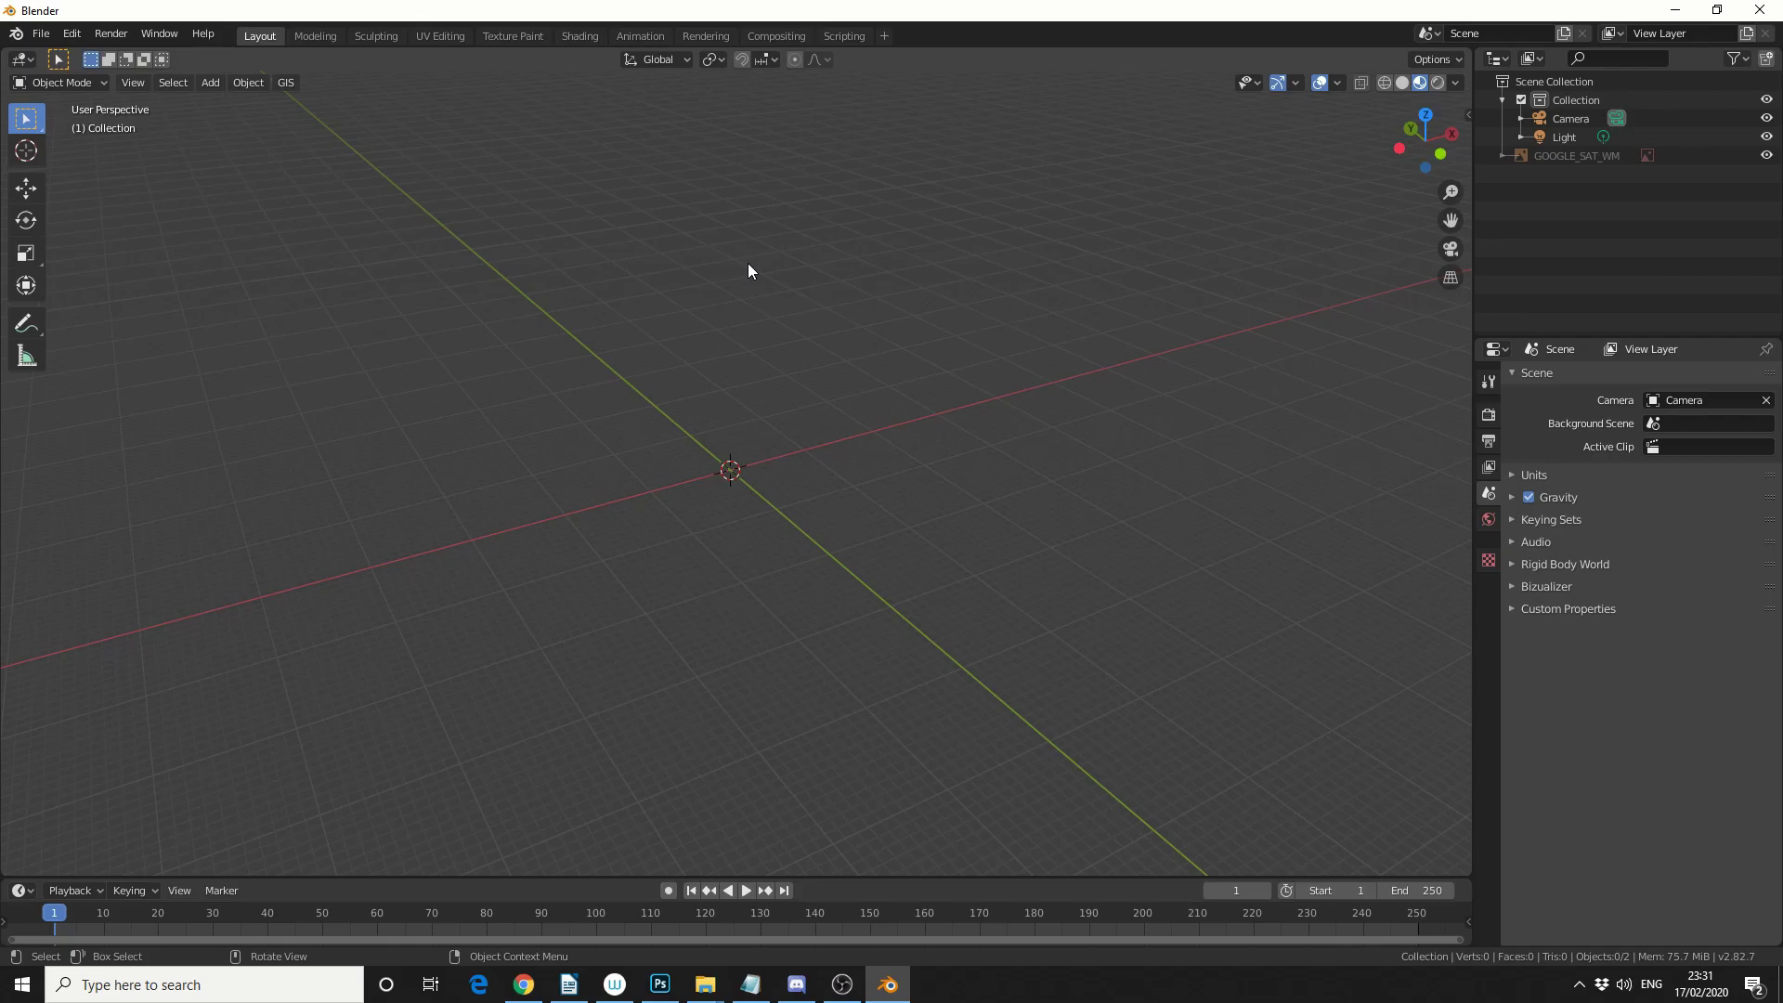
middle_click_drag(593, 169, 514, 254)
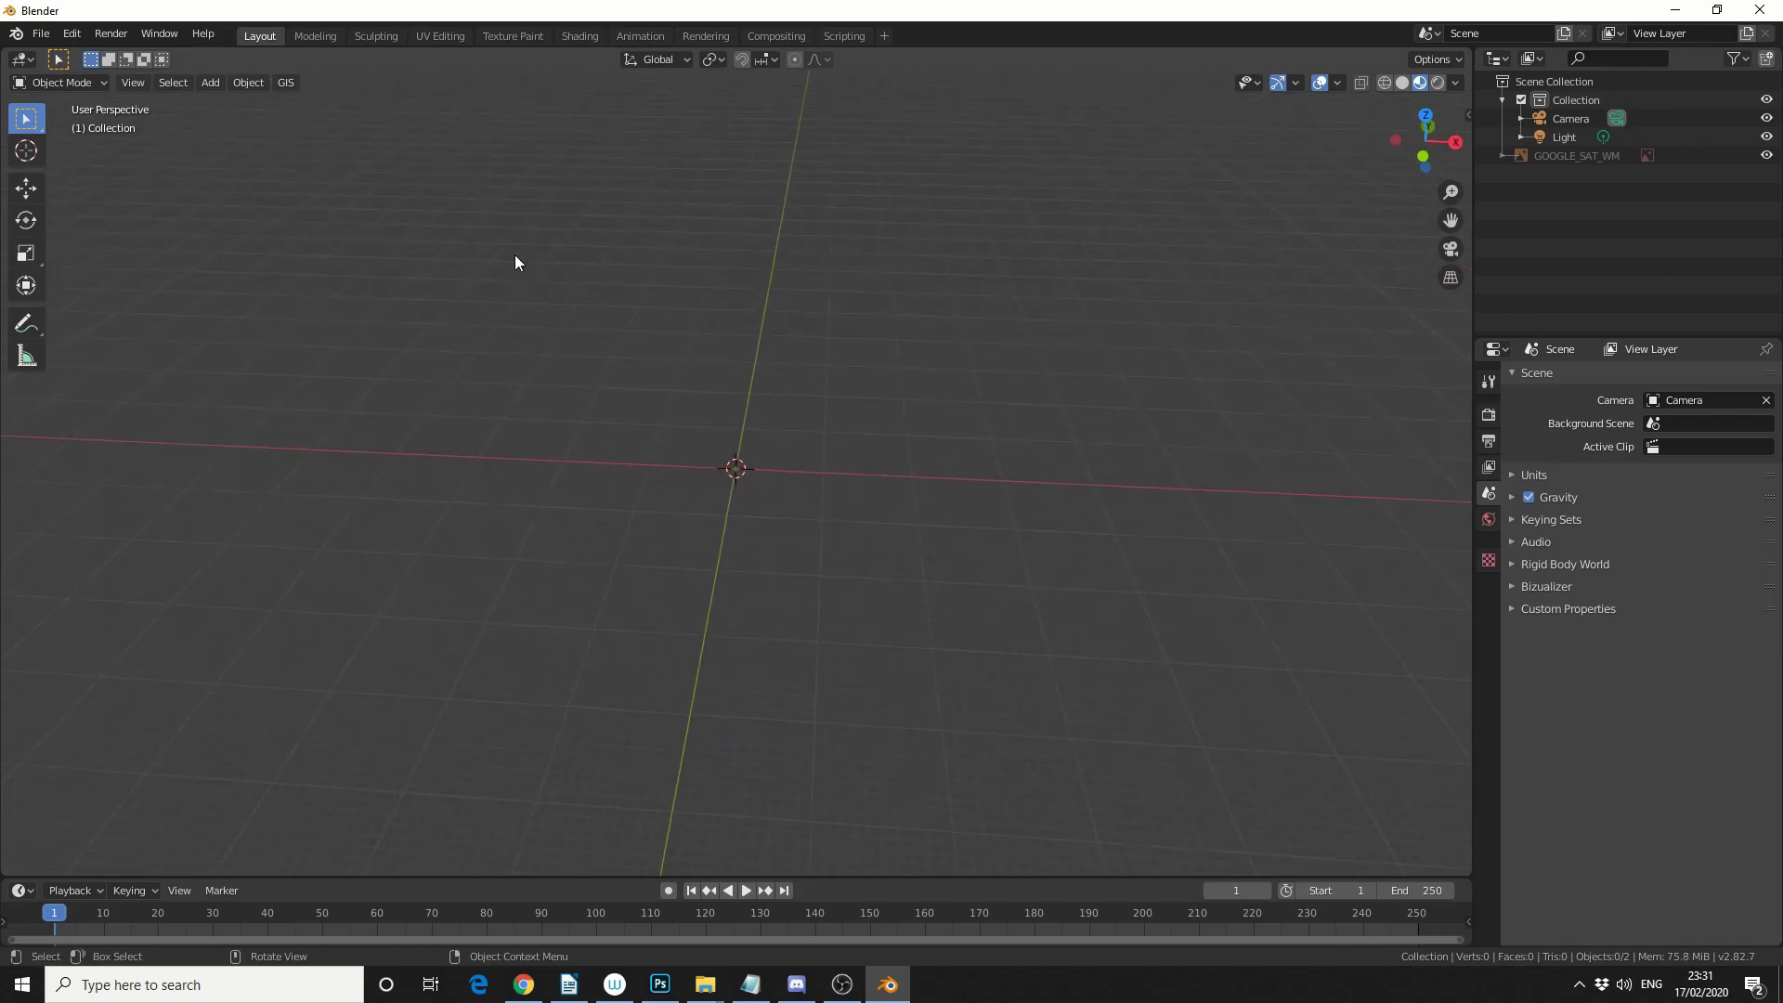
In the browser's OpenStreetMap export page, centre the map on Balmore Industrial Estate.
left_click(524, 984)
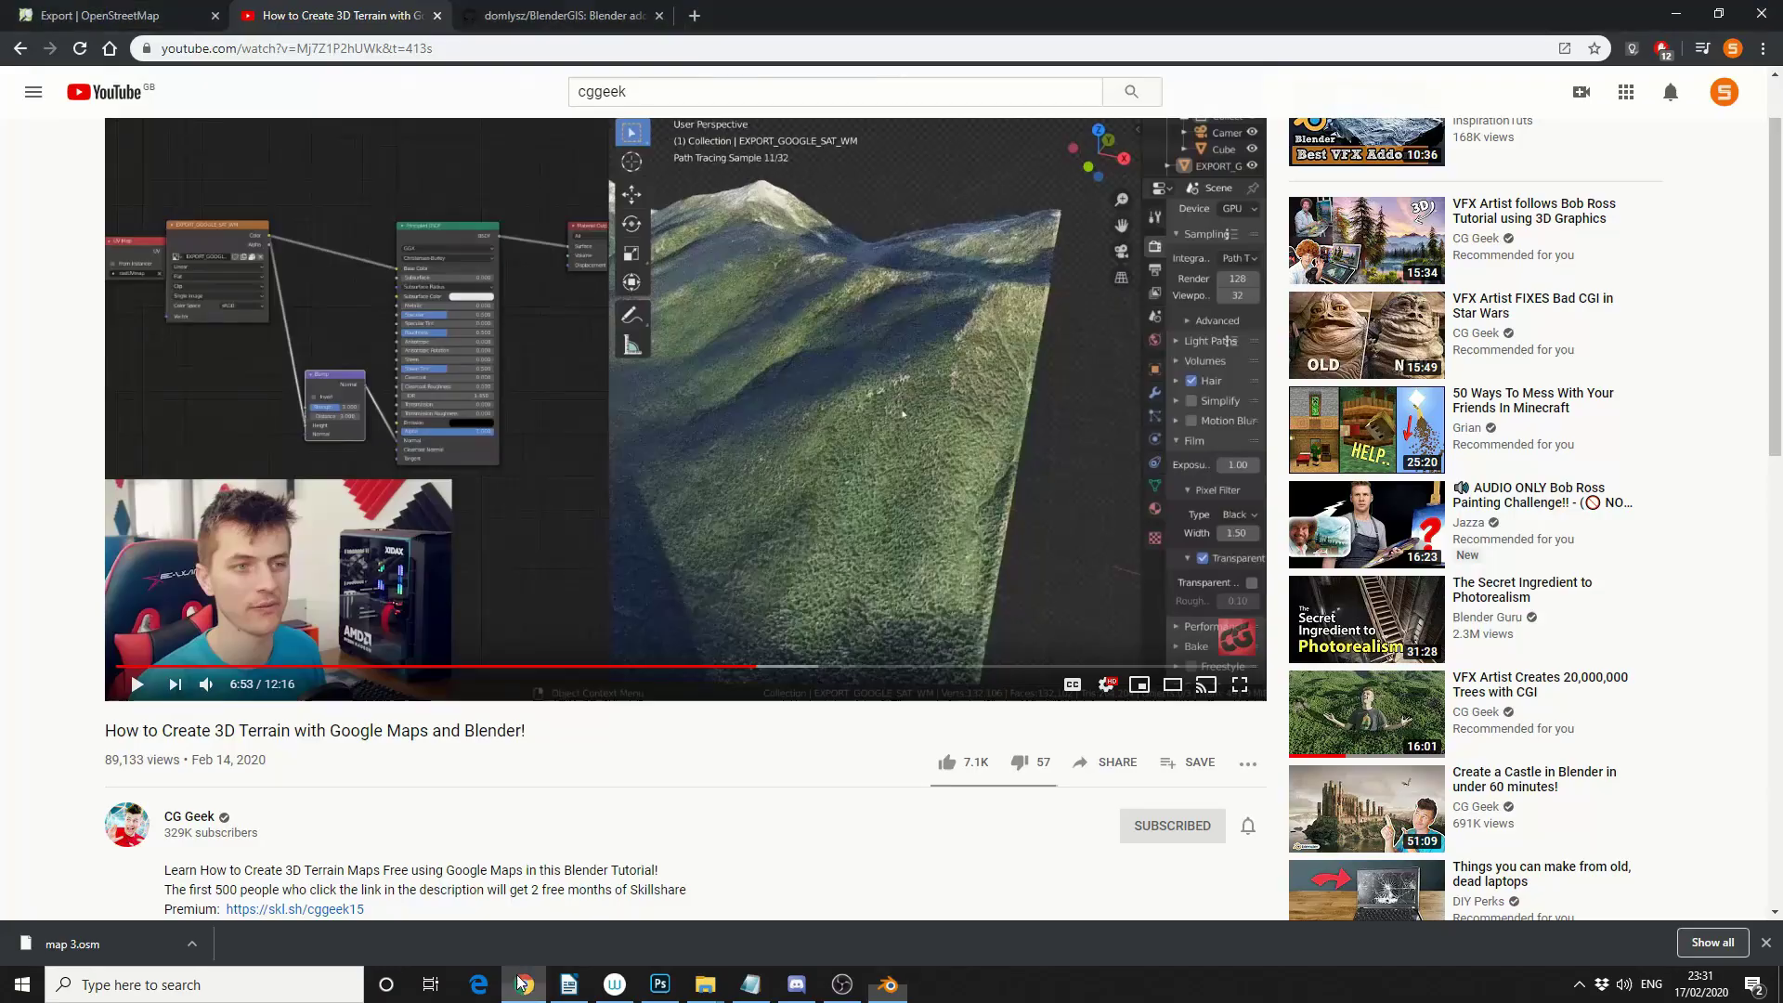
left_click(177, 15)
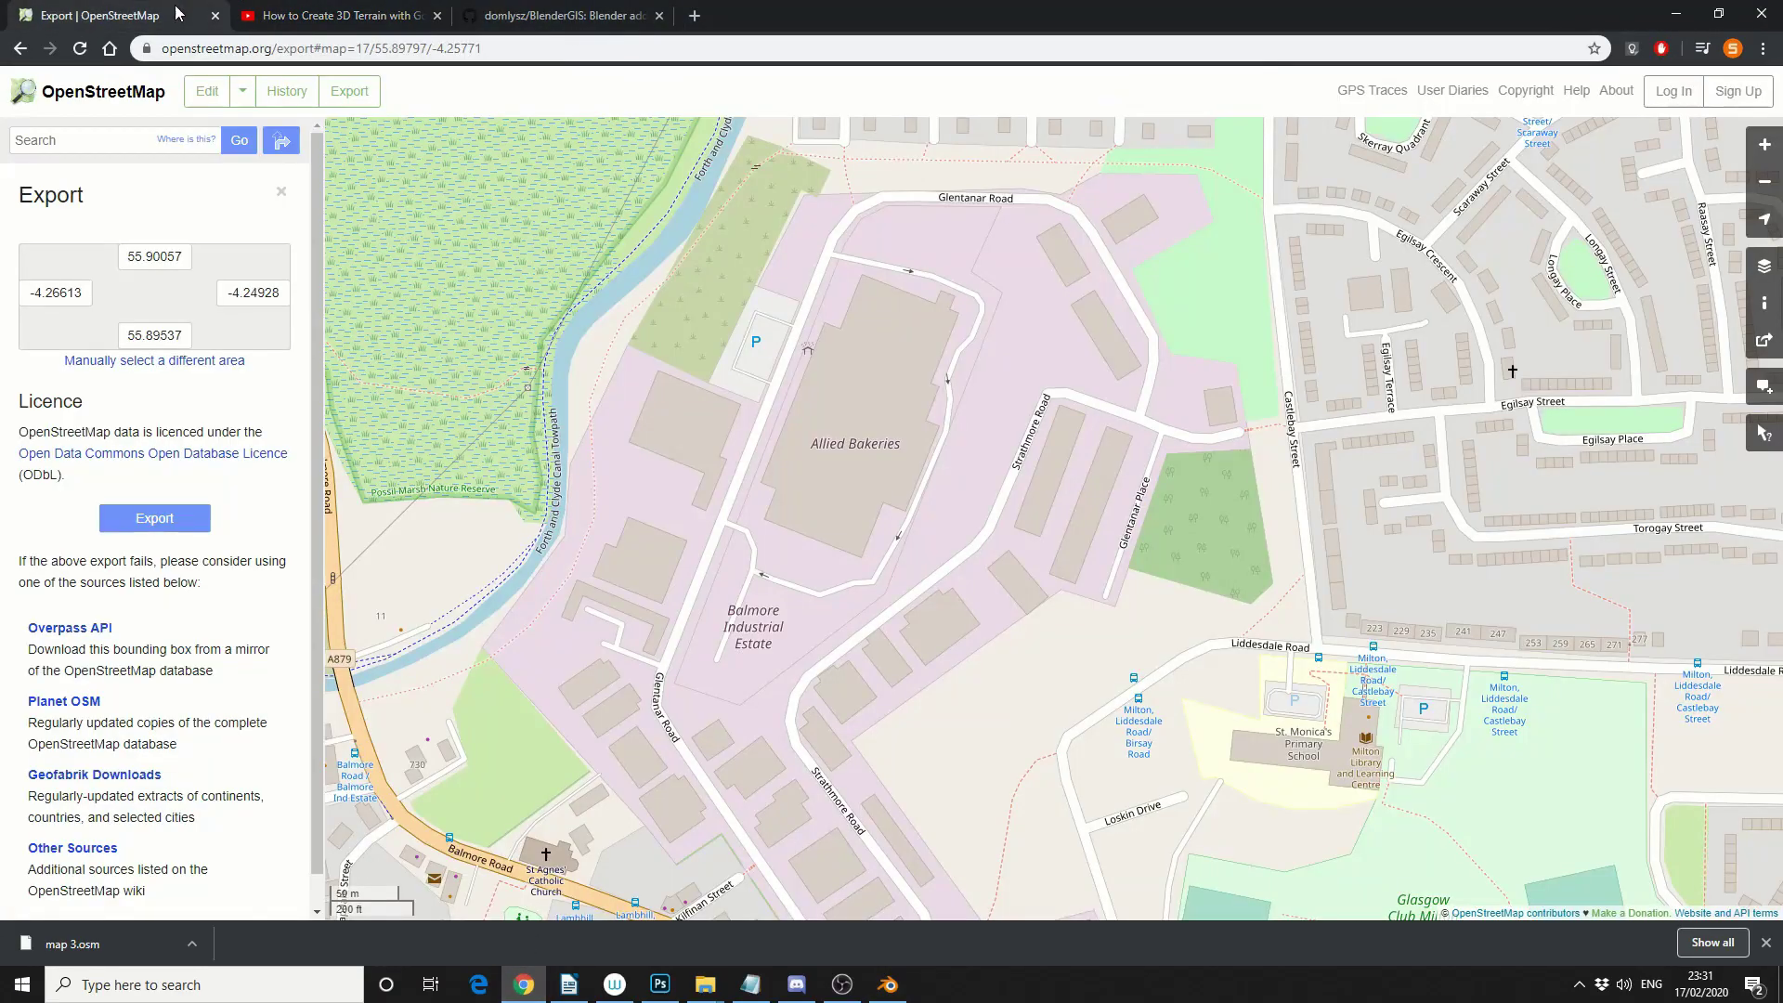
scroll(693, 464, "down", 1)
scroll(694, 464, "down", 2)
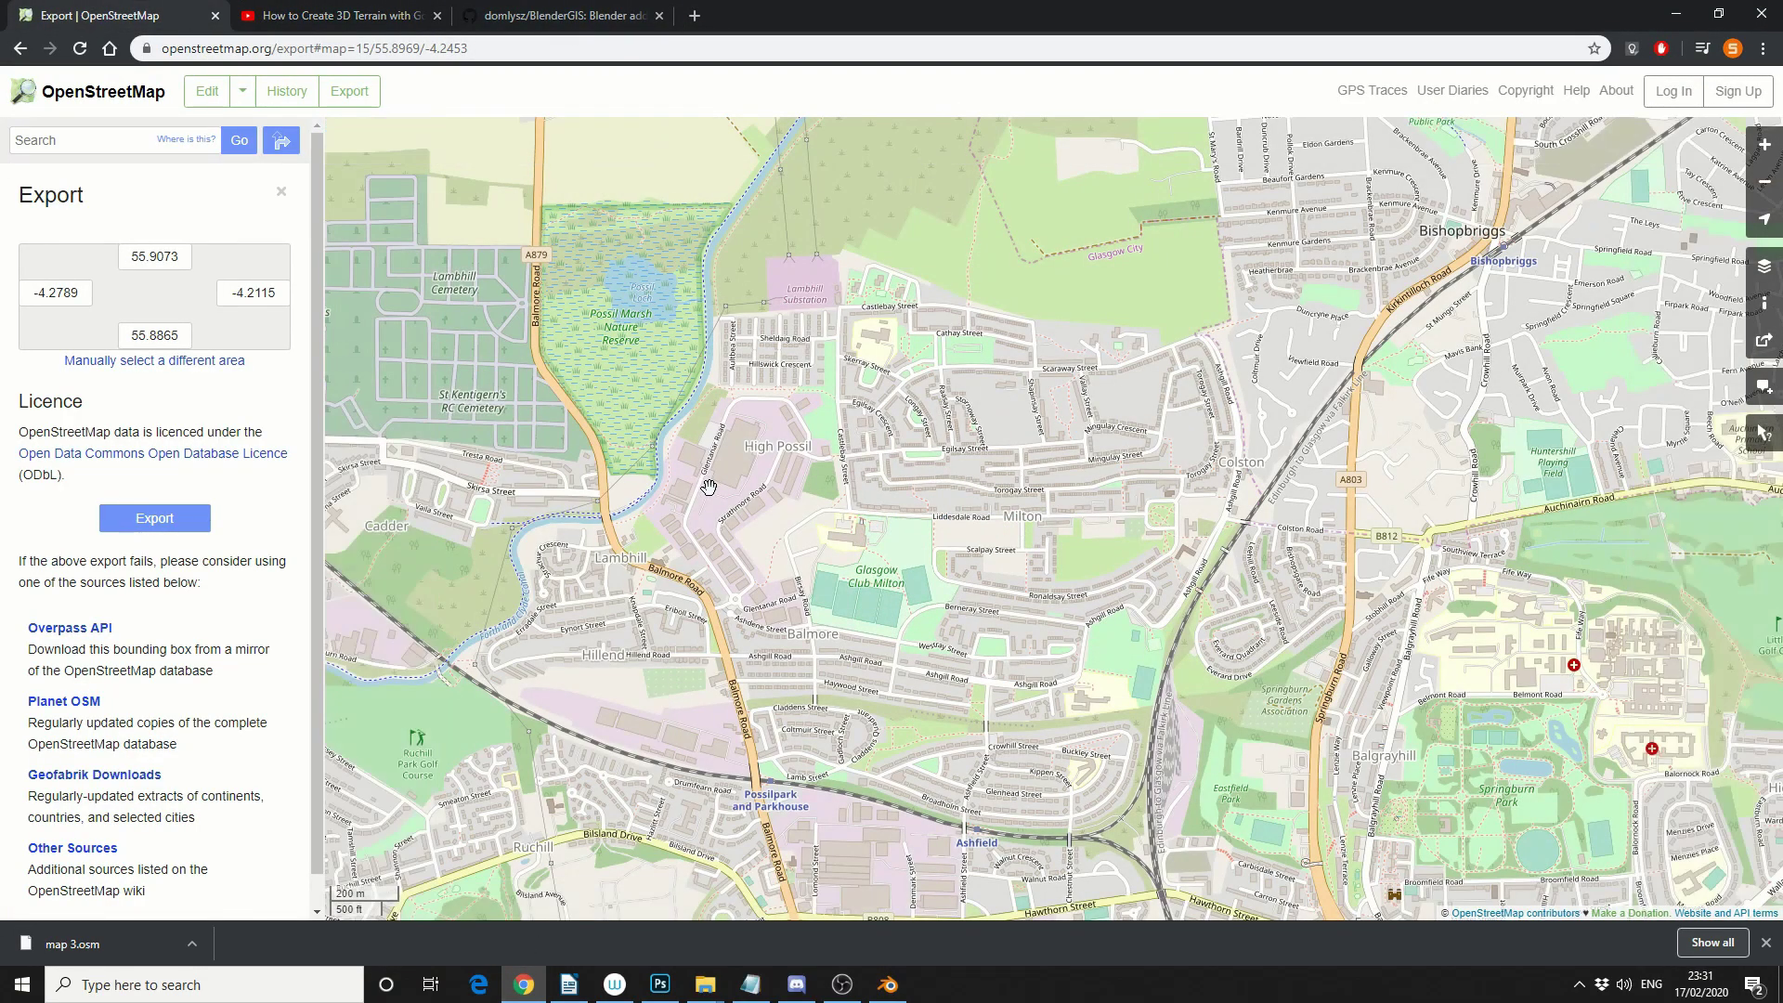
scroll(708, 487, "up", 2)
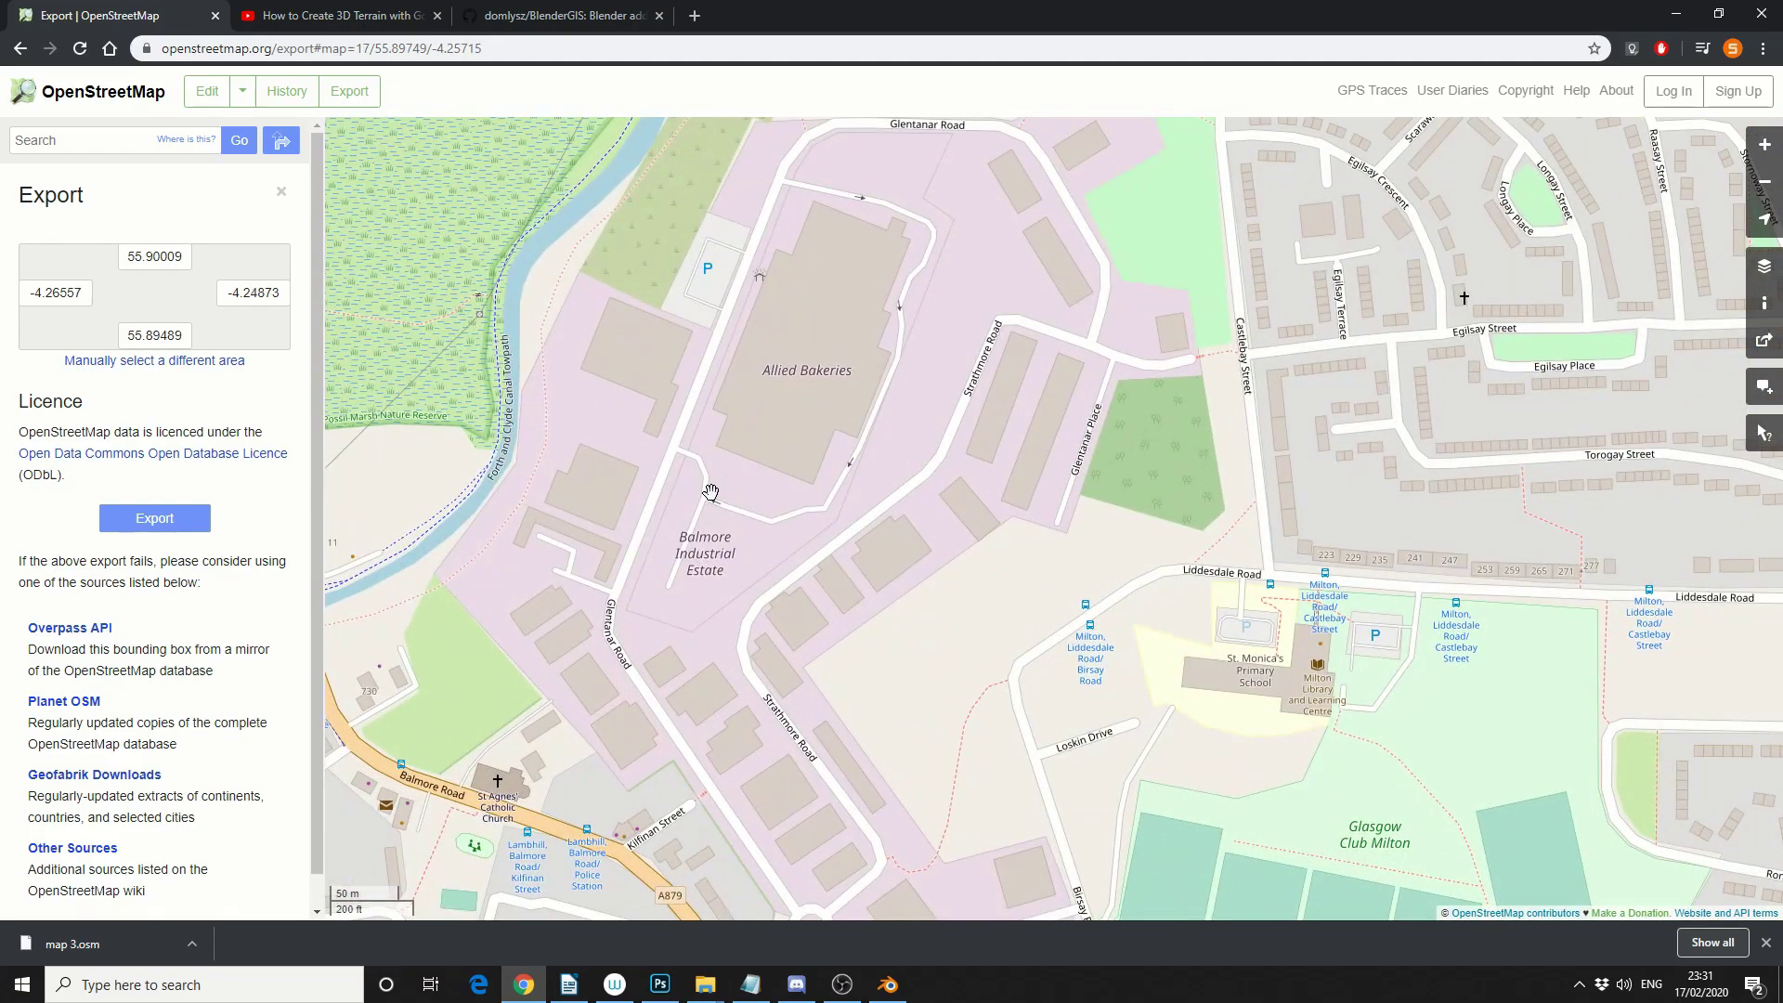
left_click_drag(711, 492, 740, 565)
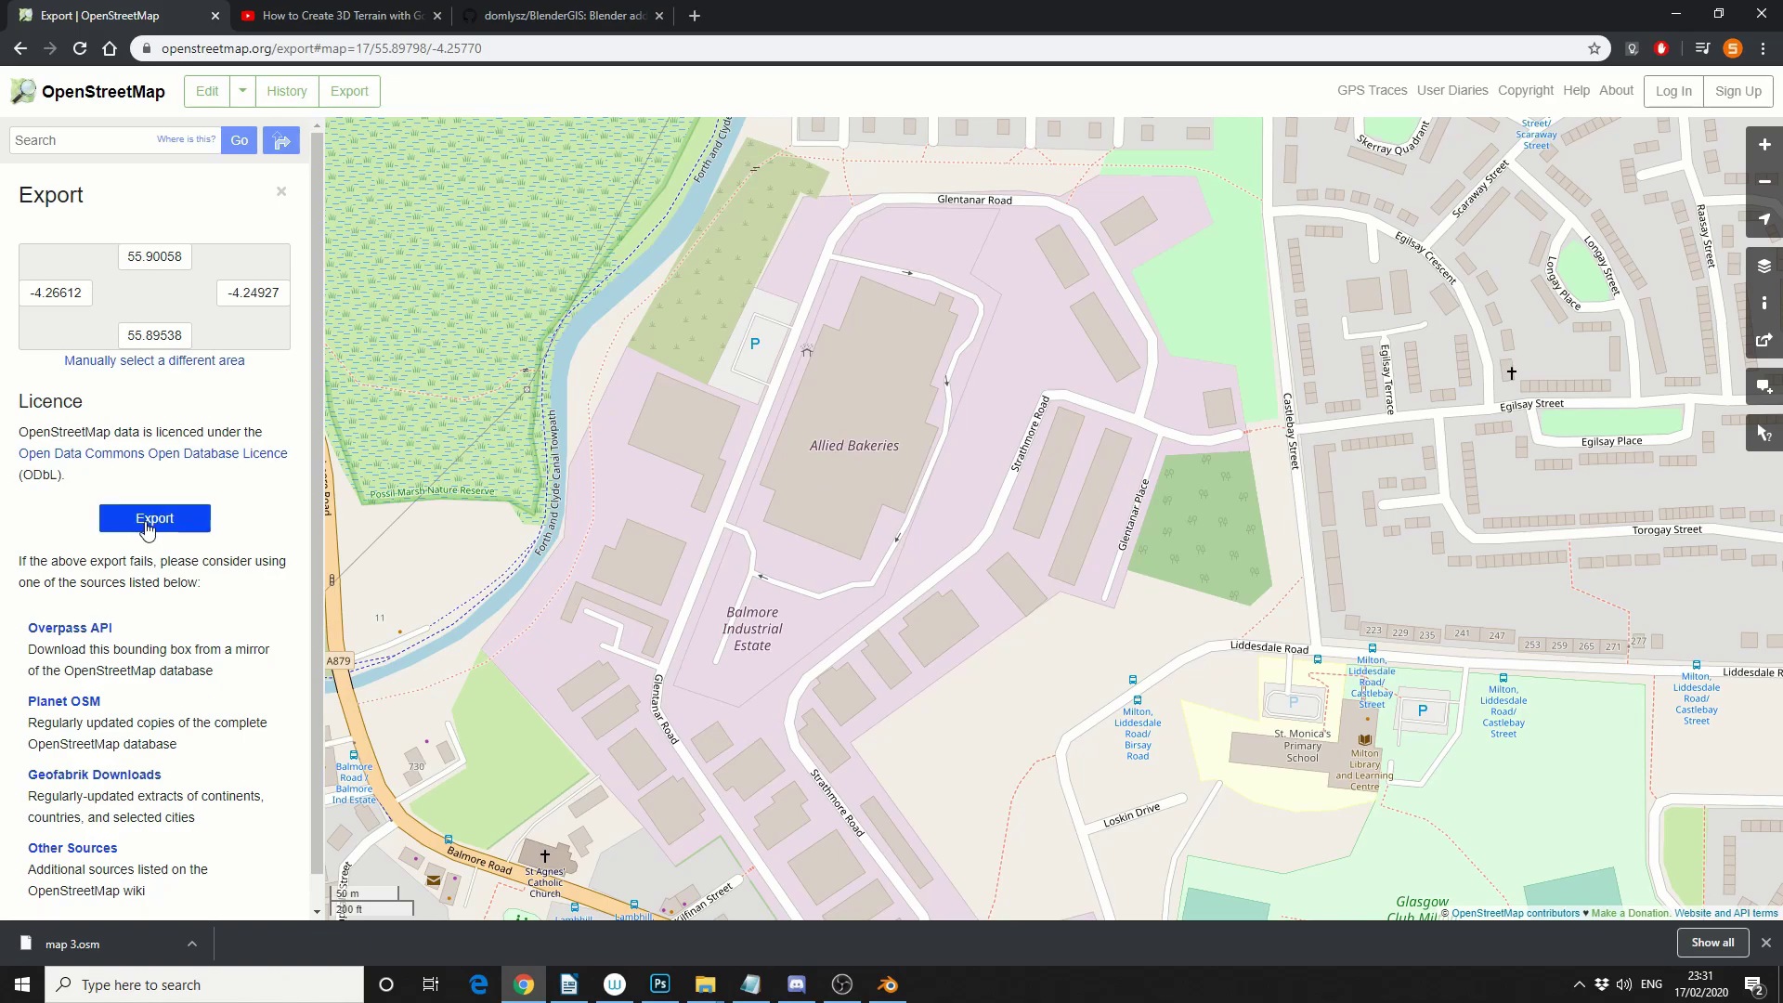
Export the framed area as map5.osm and return to Blender.
left_click(147, 526)
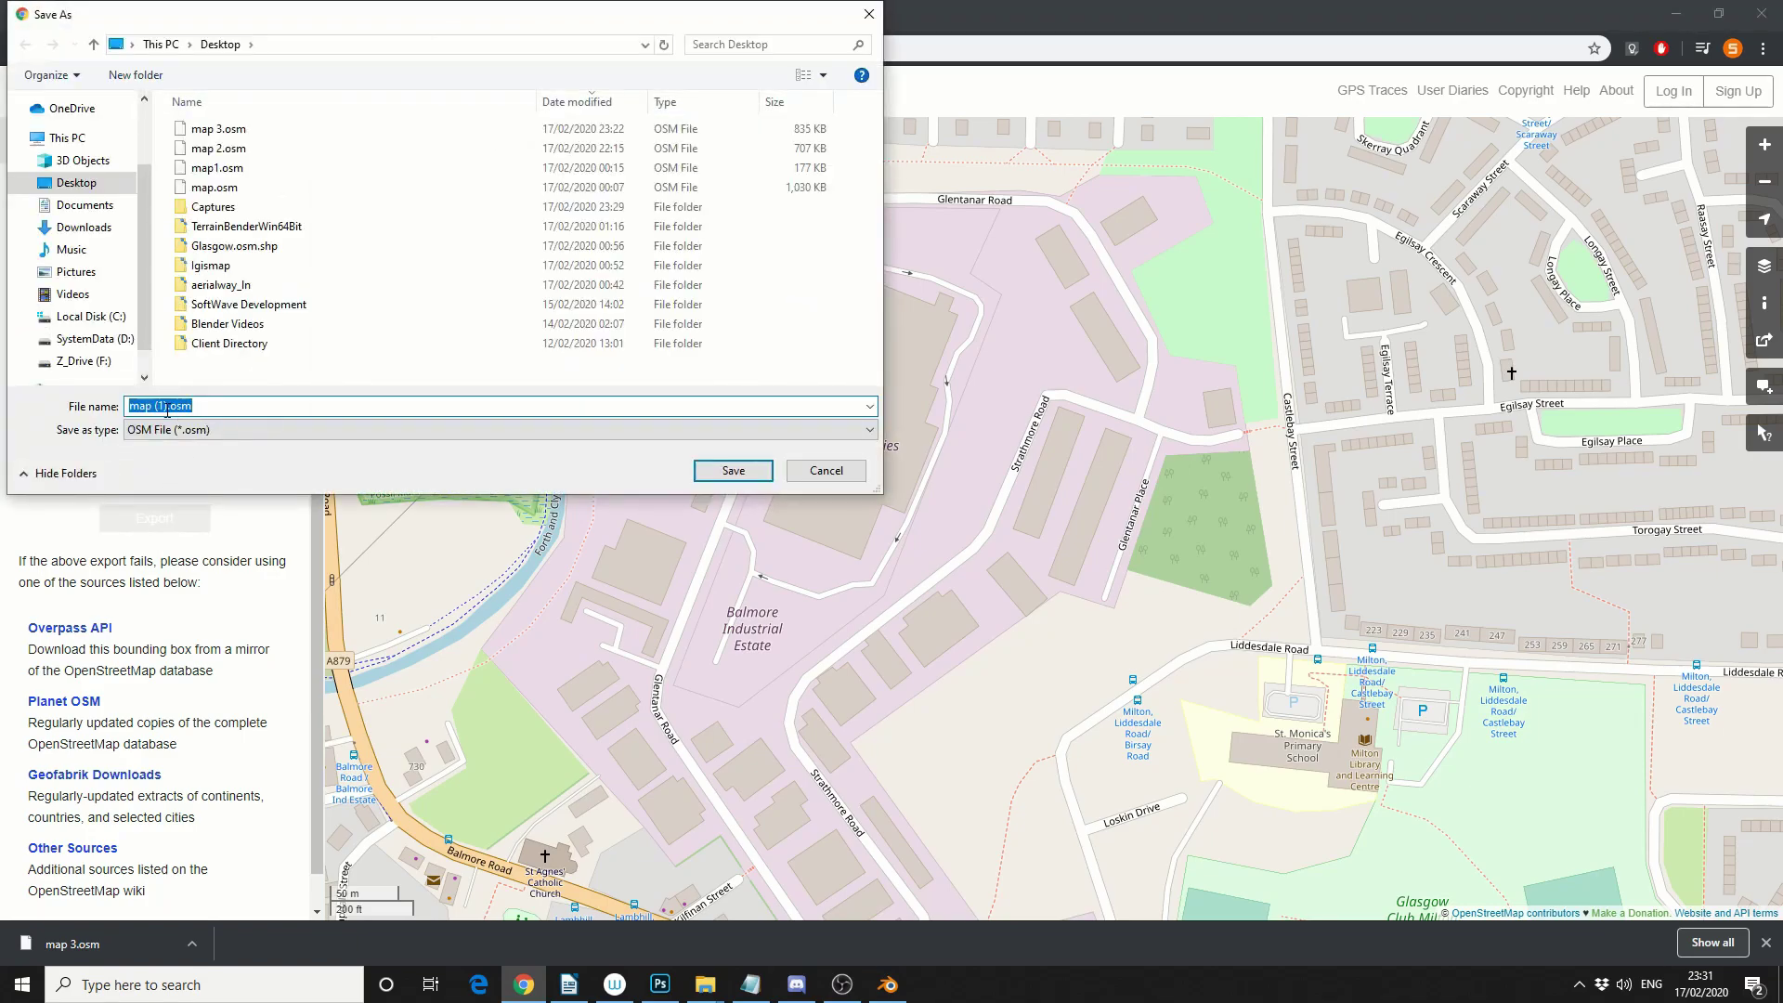
left_click_drag(169, 405, 153, 406)
type("5")
key("Return")
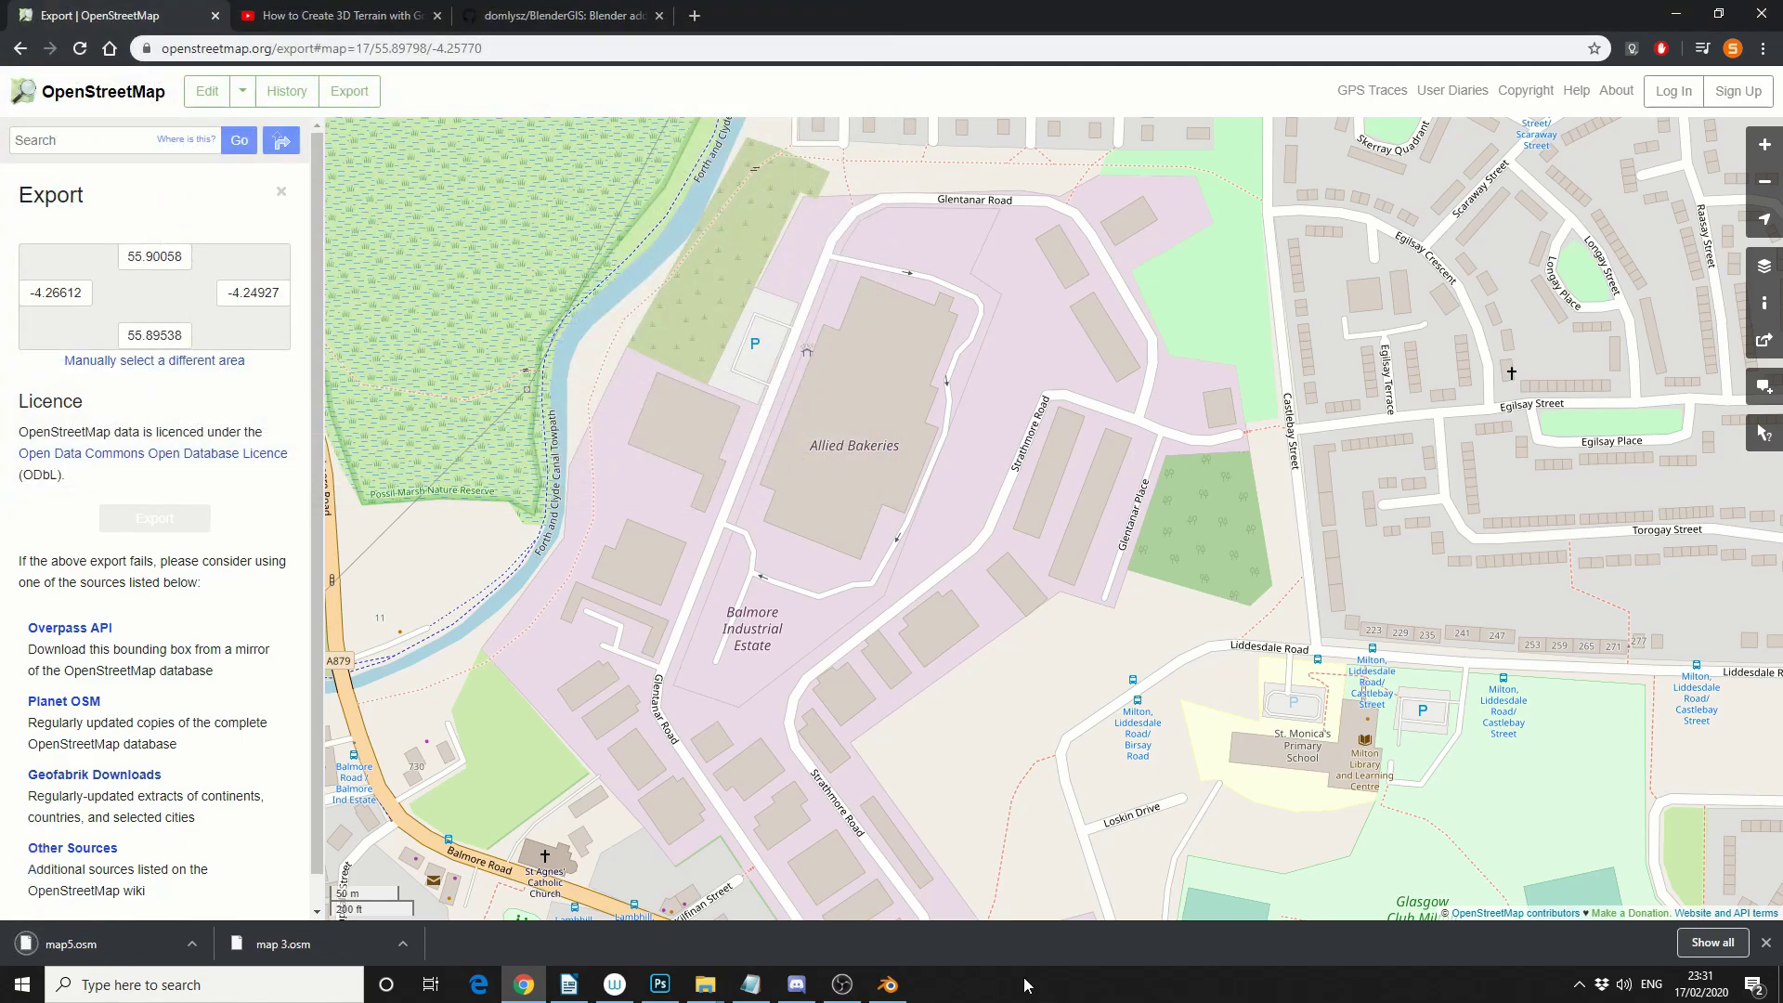
left_click(887, 985)
Import map5.osm through BlenderGIS's Open Street Map xml (.osm) importer.
left_click(284, 82)
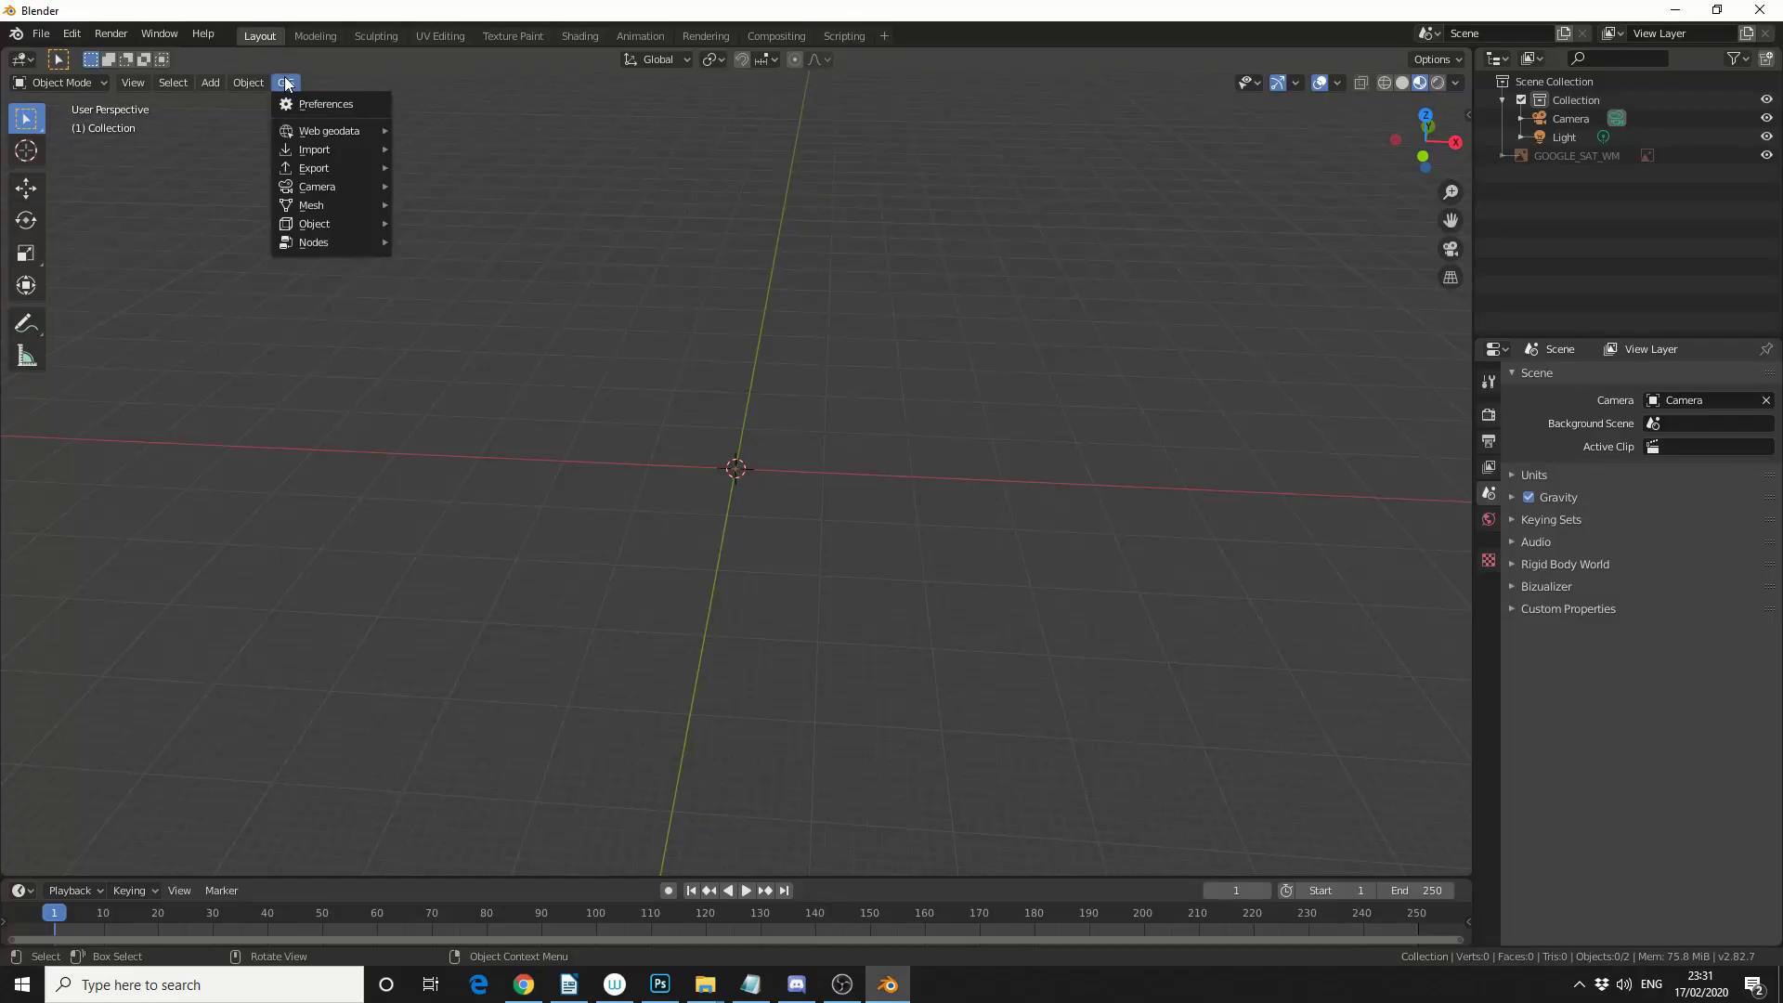
mouse_move(308, 148)
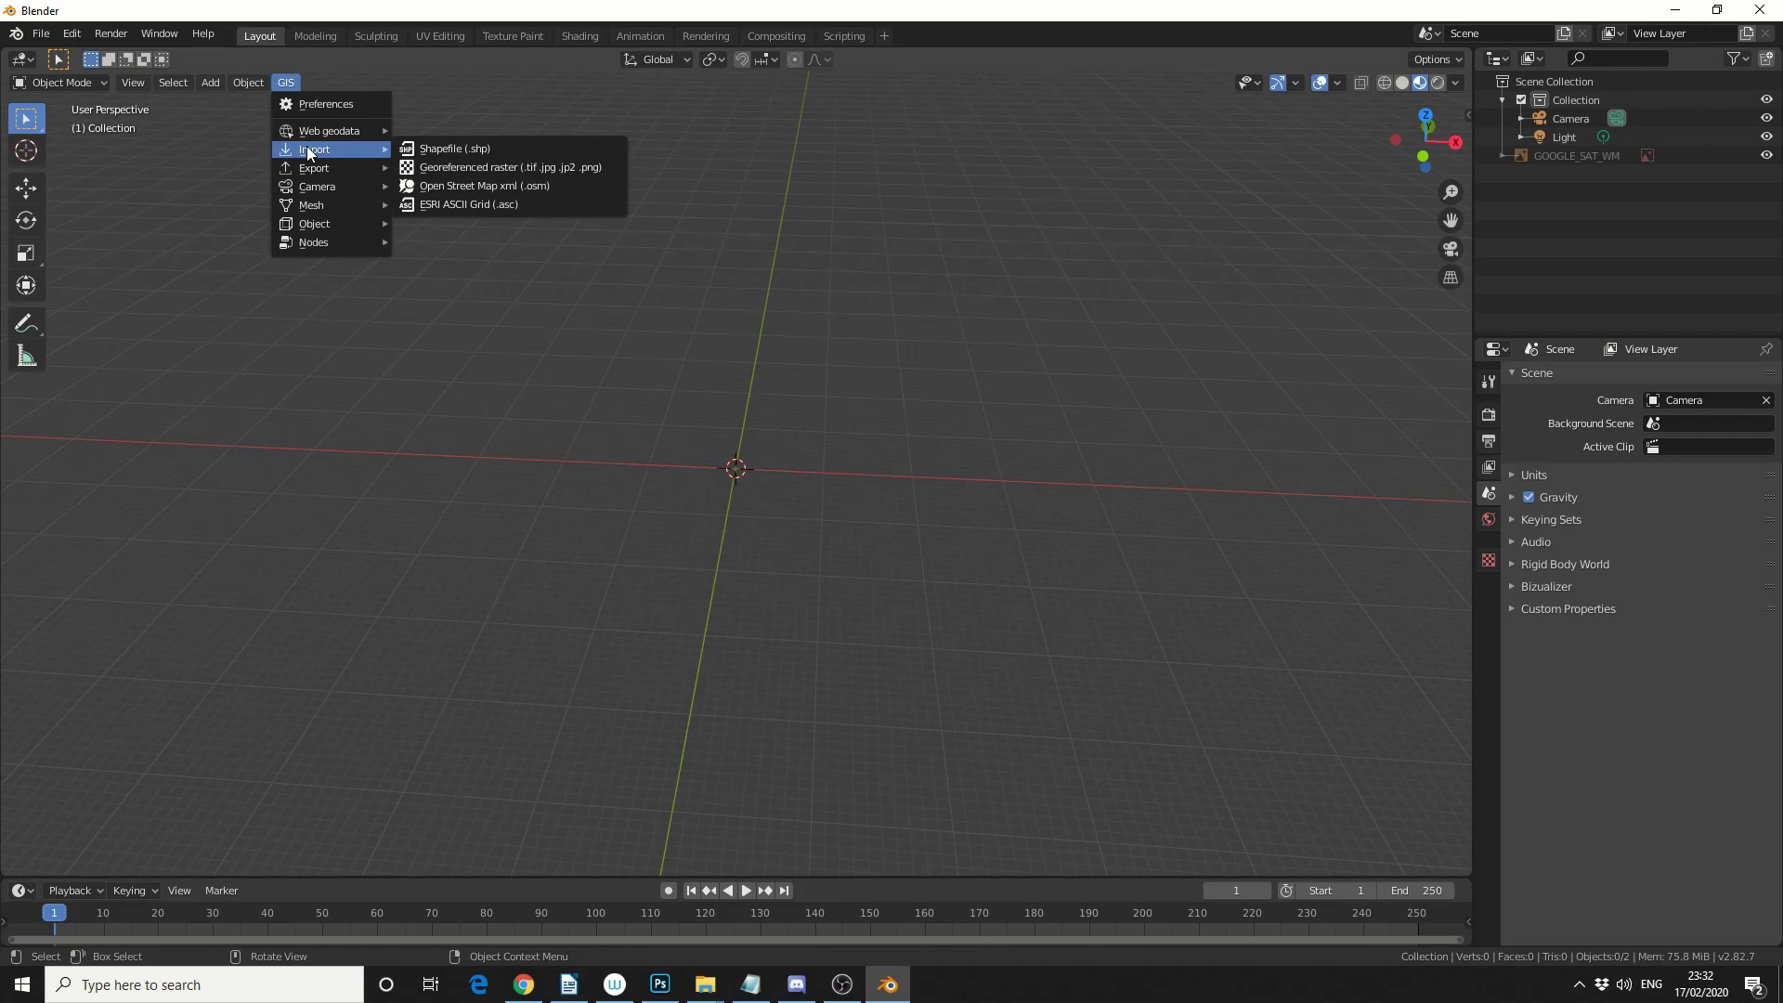
left_click(436, 187)
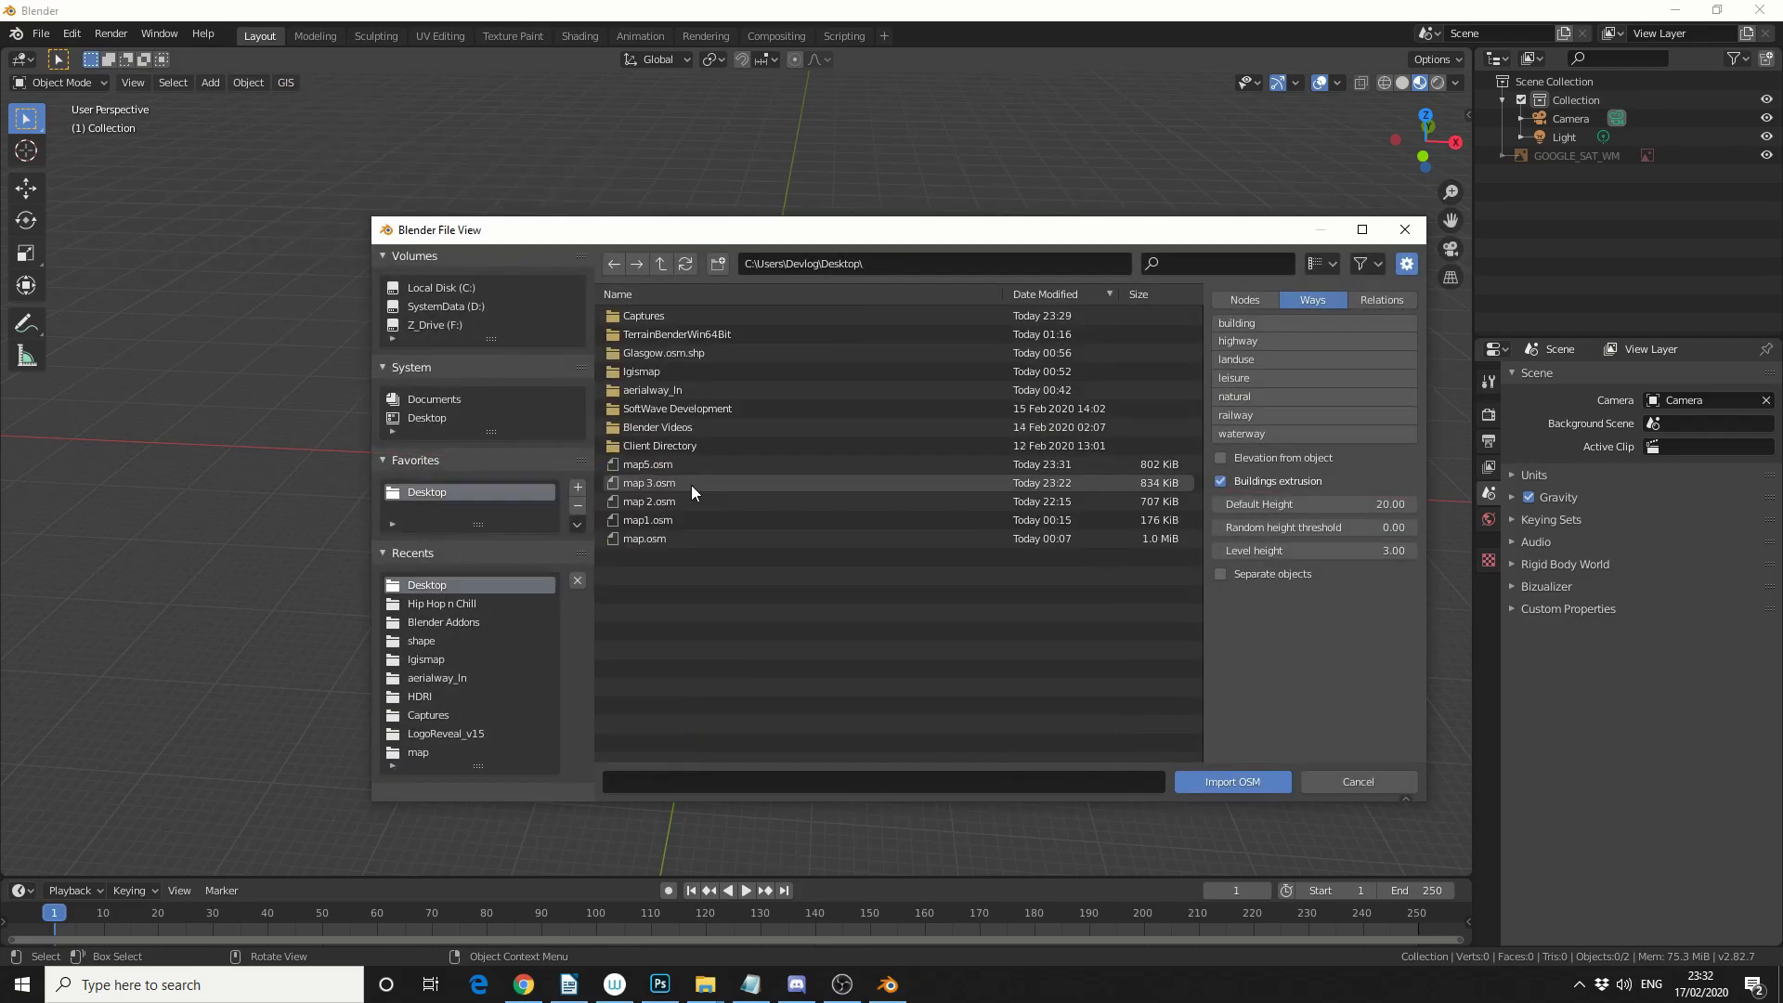
double_click(699, 466)
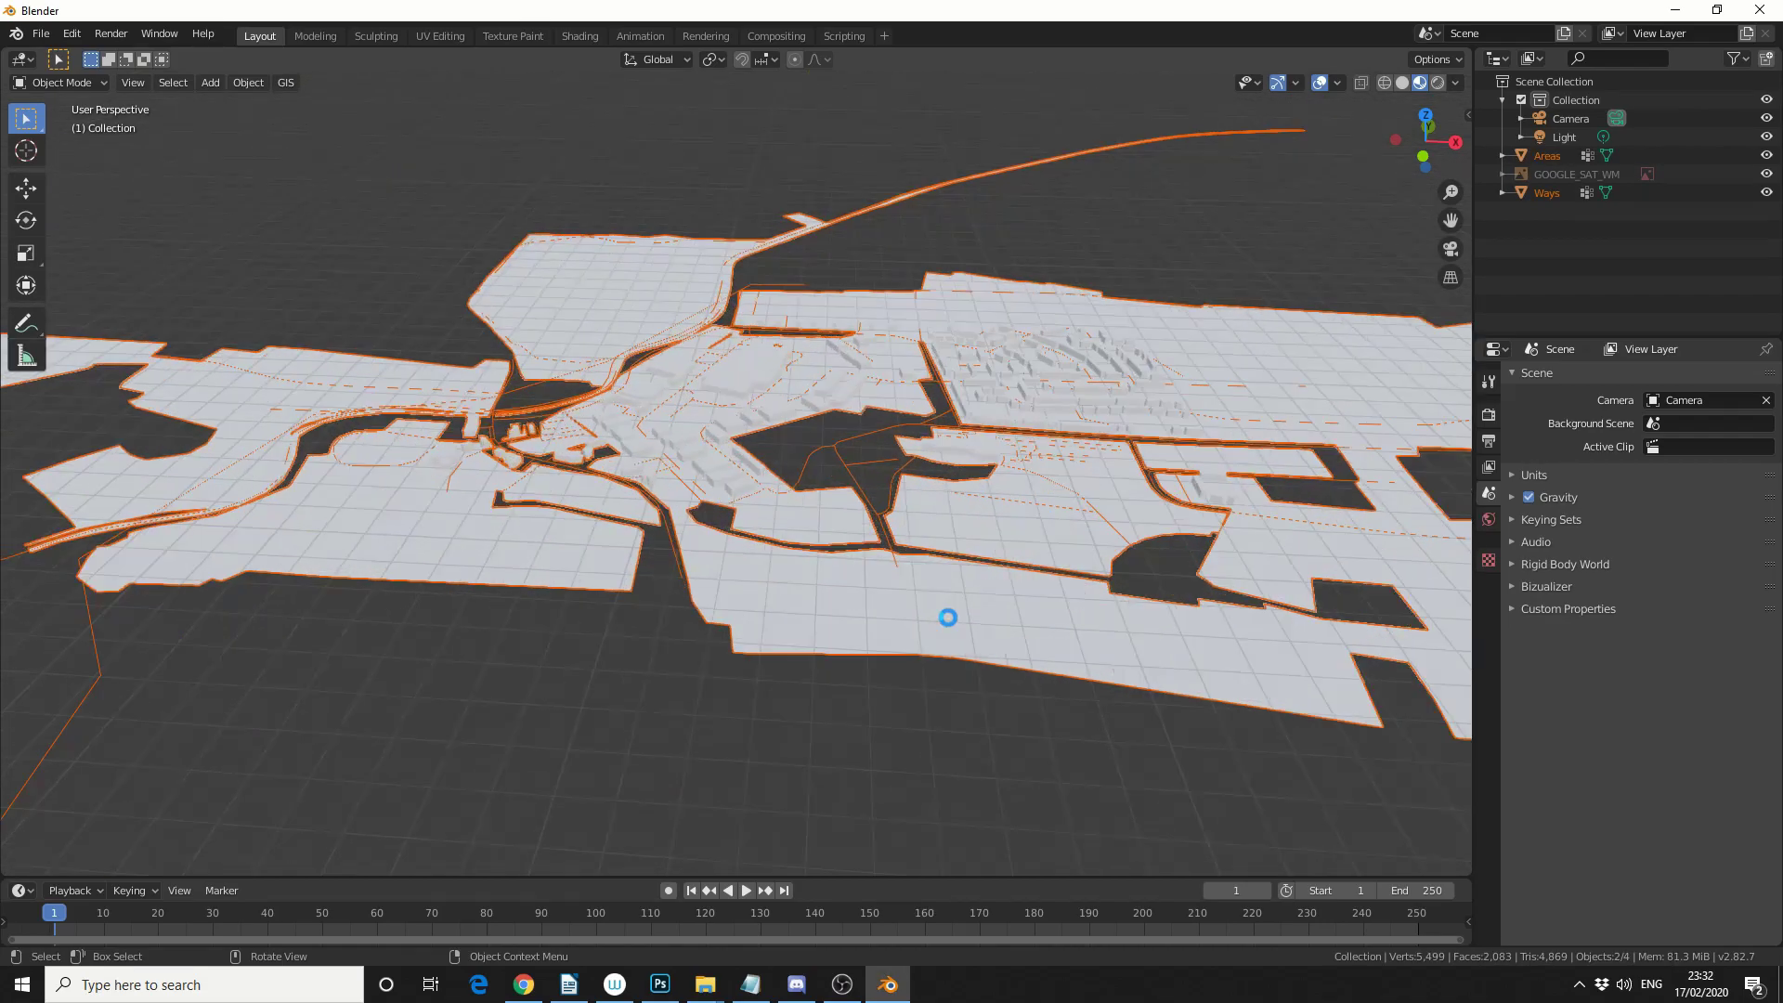
Zoom to a low oblique view of the imported map and select the Areas object.
middle_click_drag(947, 618, 979, 700)
scroll(978, 700, "up", 5)
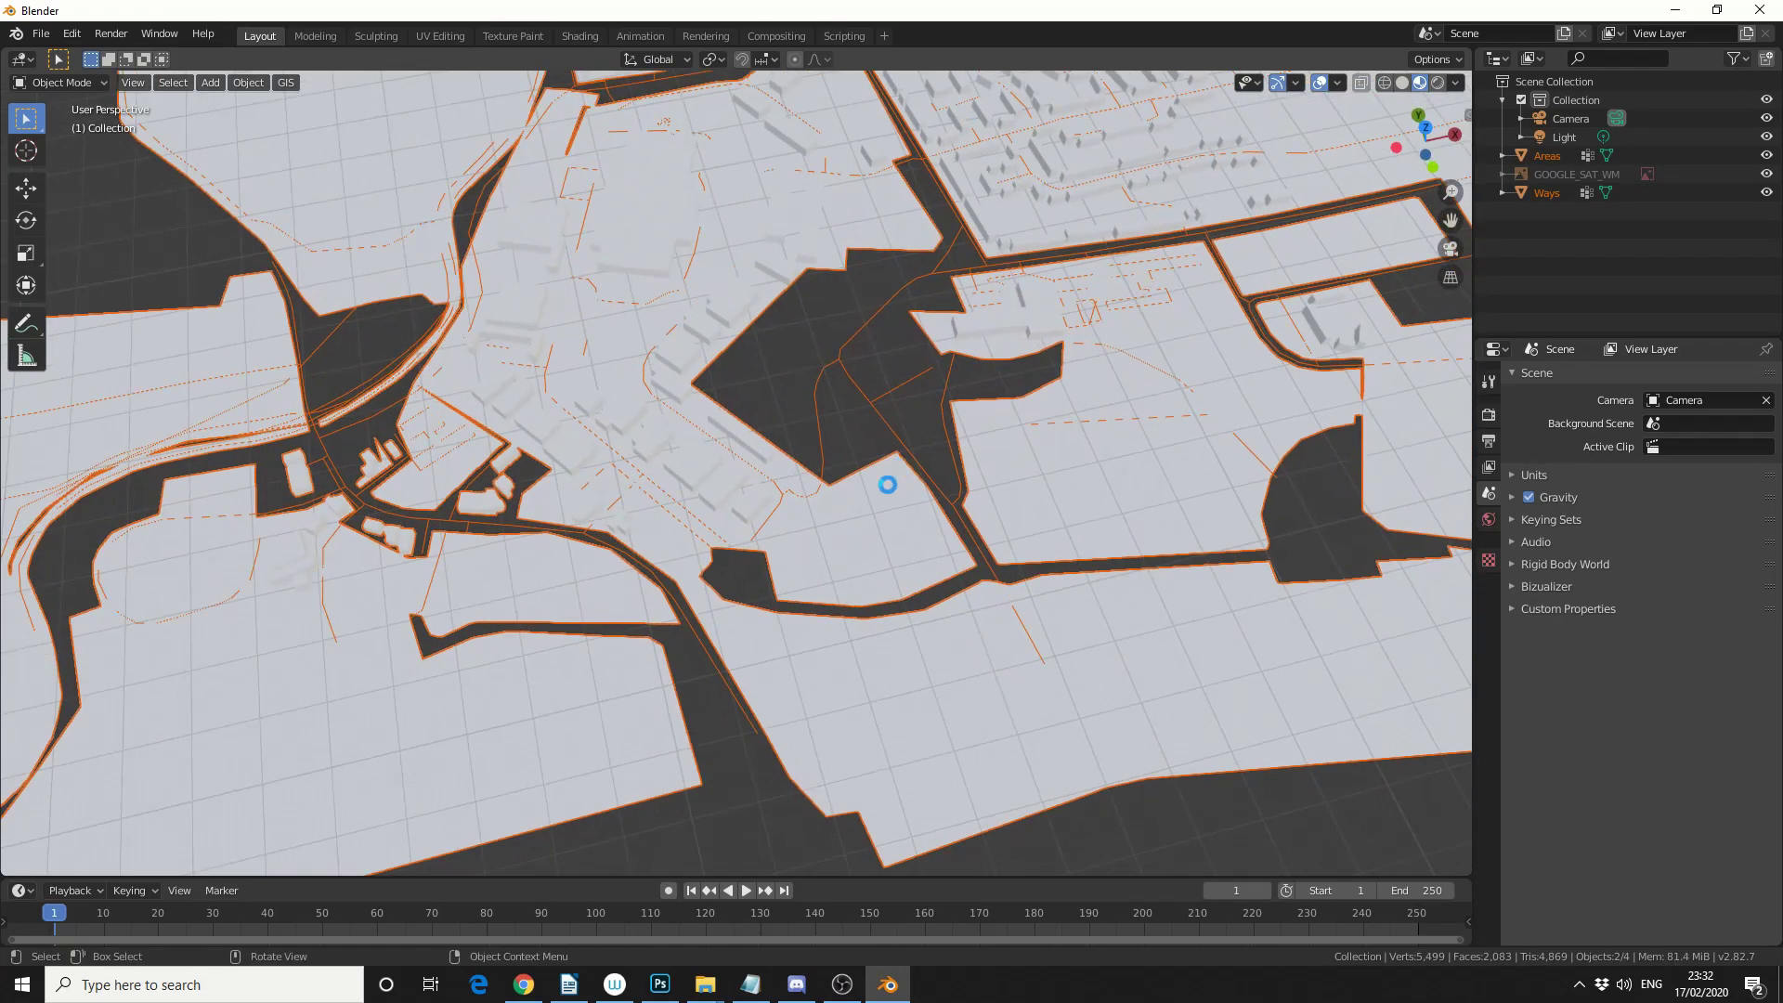
middle_click_drag(828, 562, 792, 505)
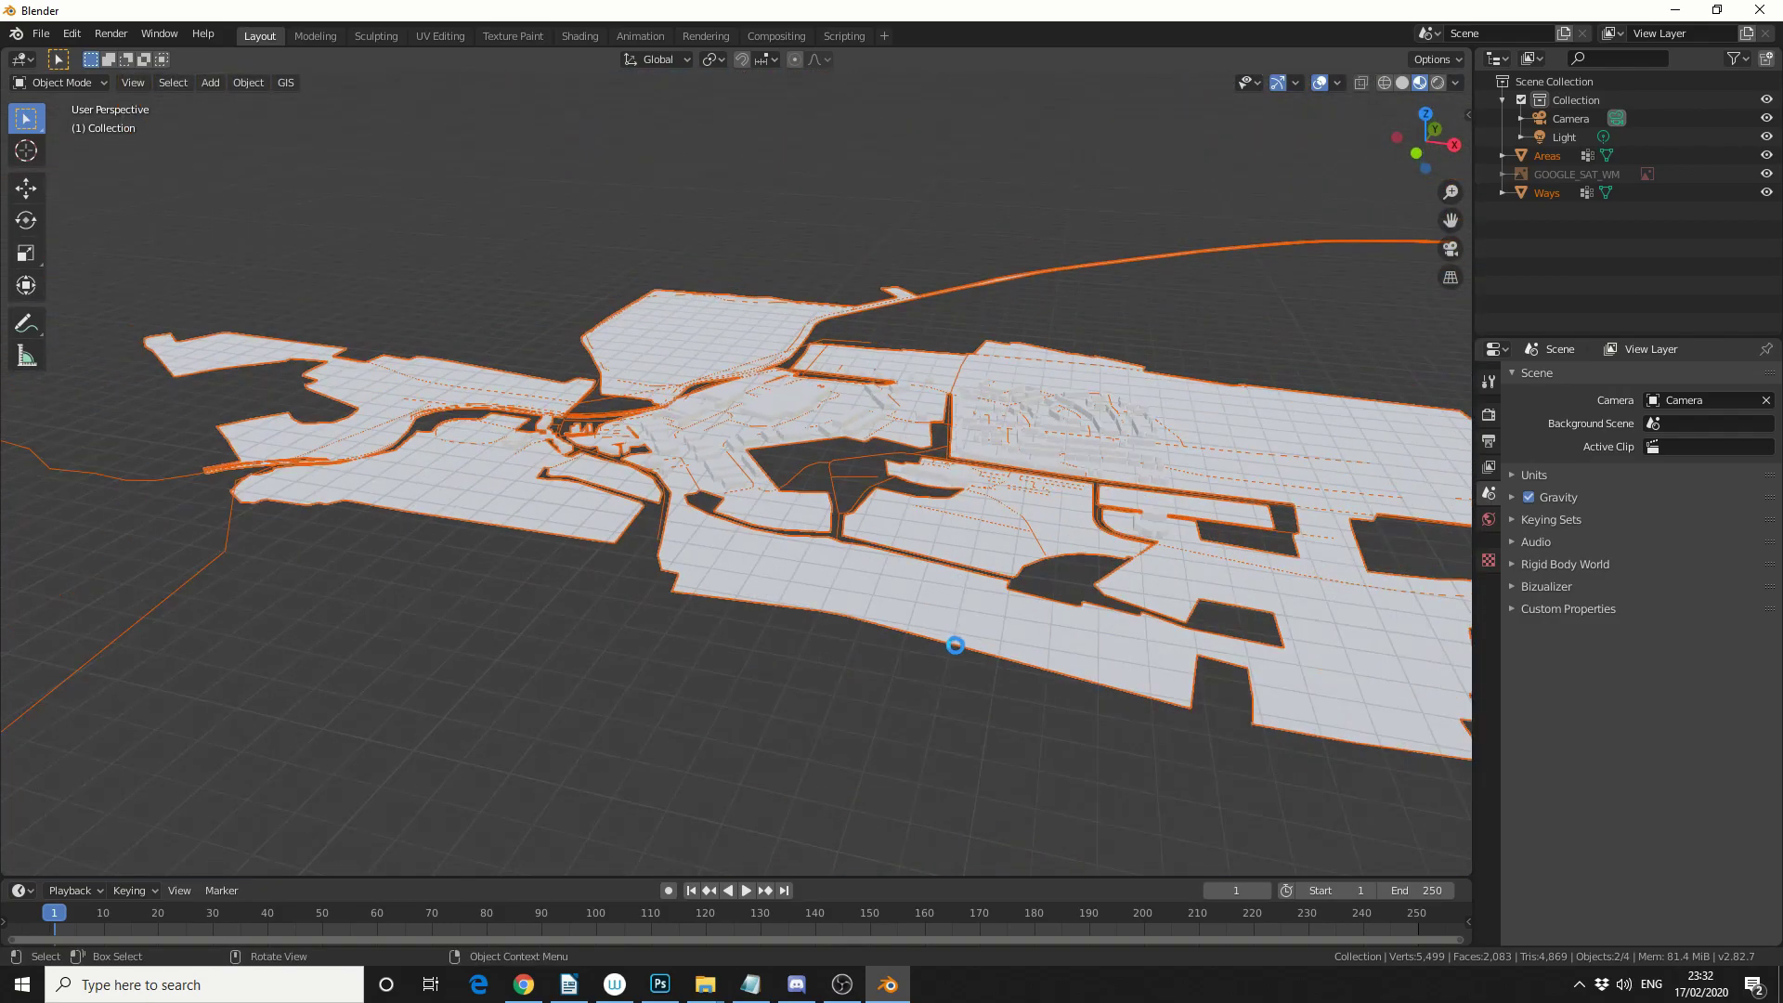
left_click(998, 390)
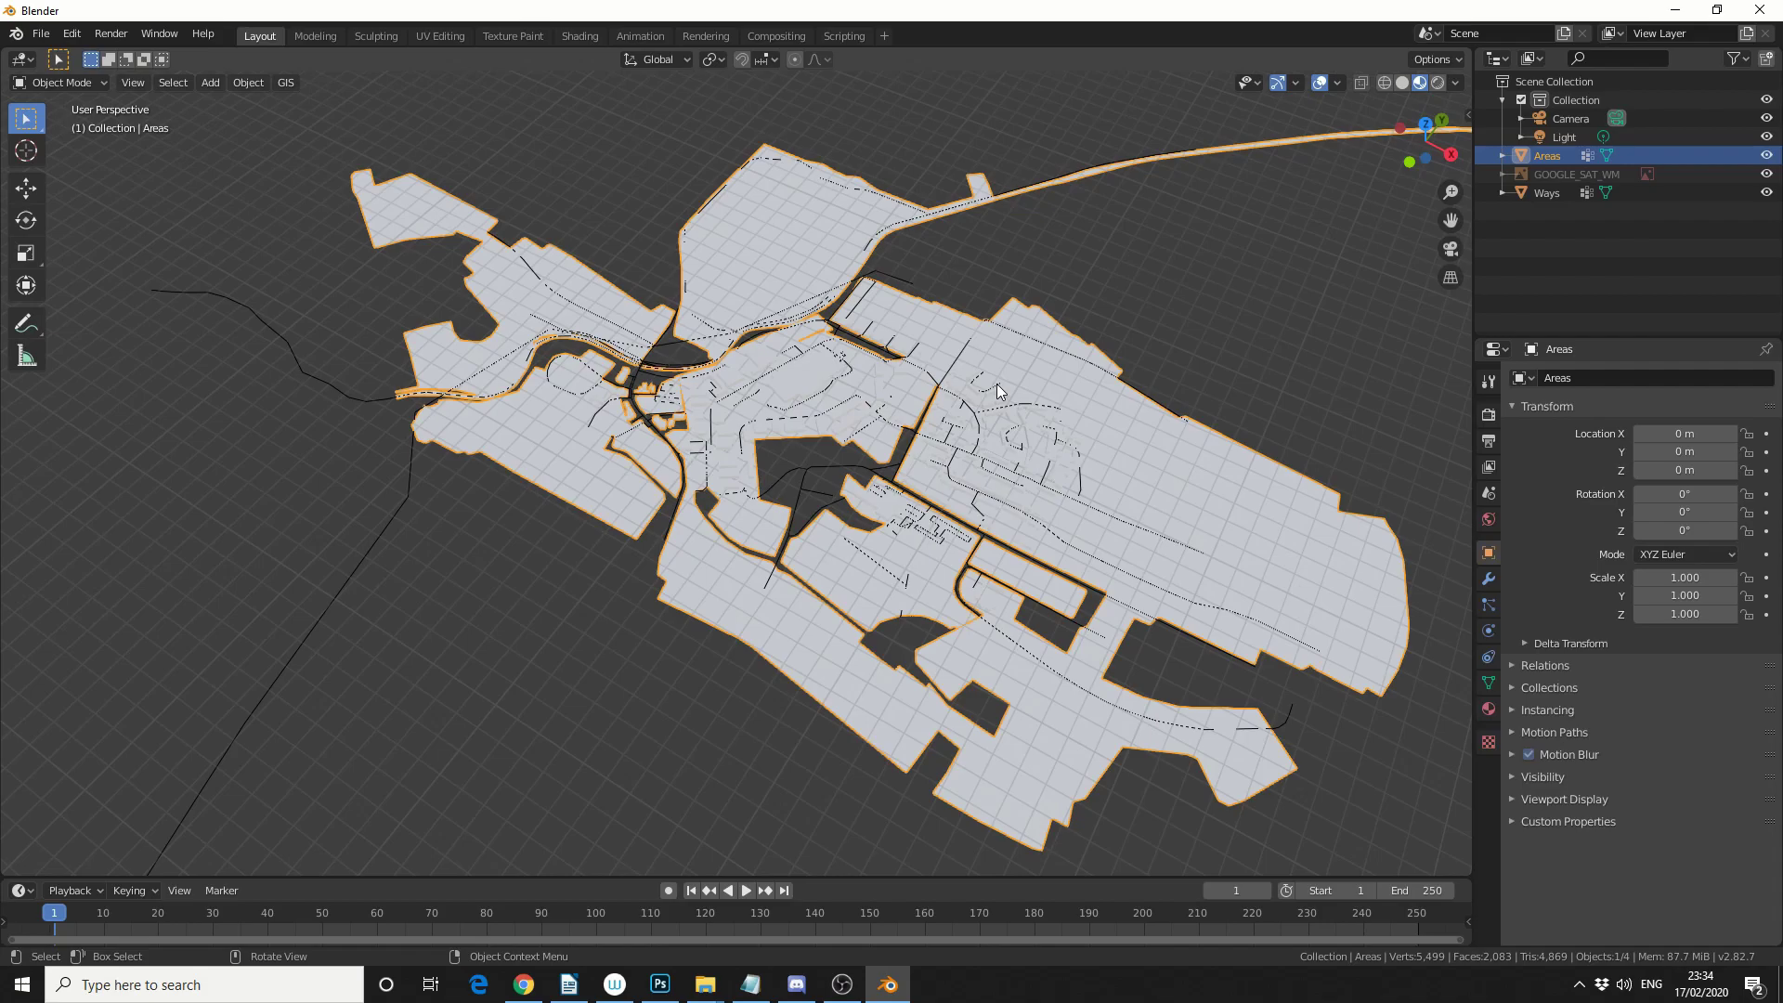
Generate a Voronoi diagram mesh from the Areas points and hide the Areas object.
left_click(285, 88)
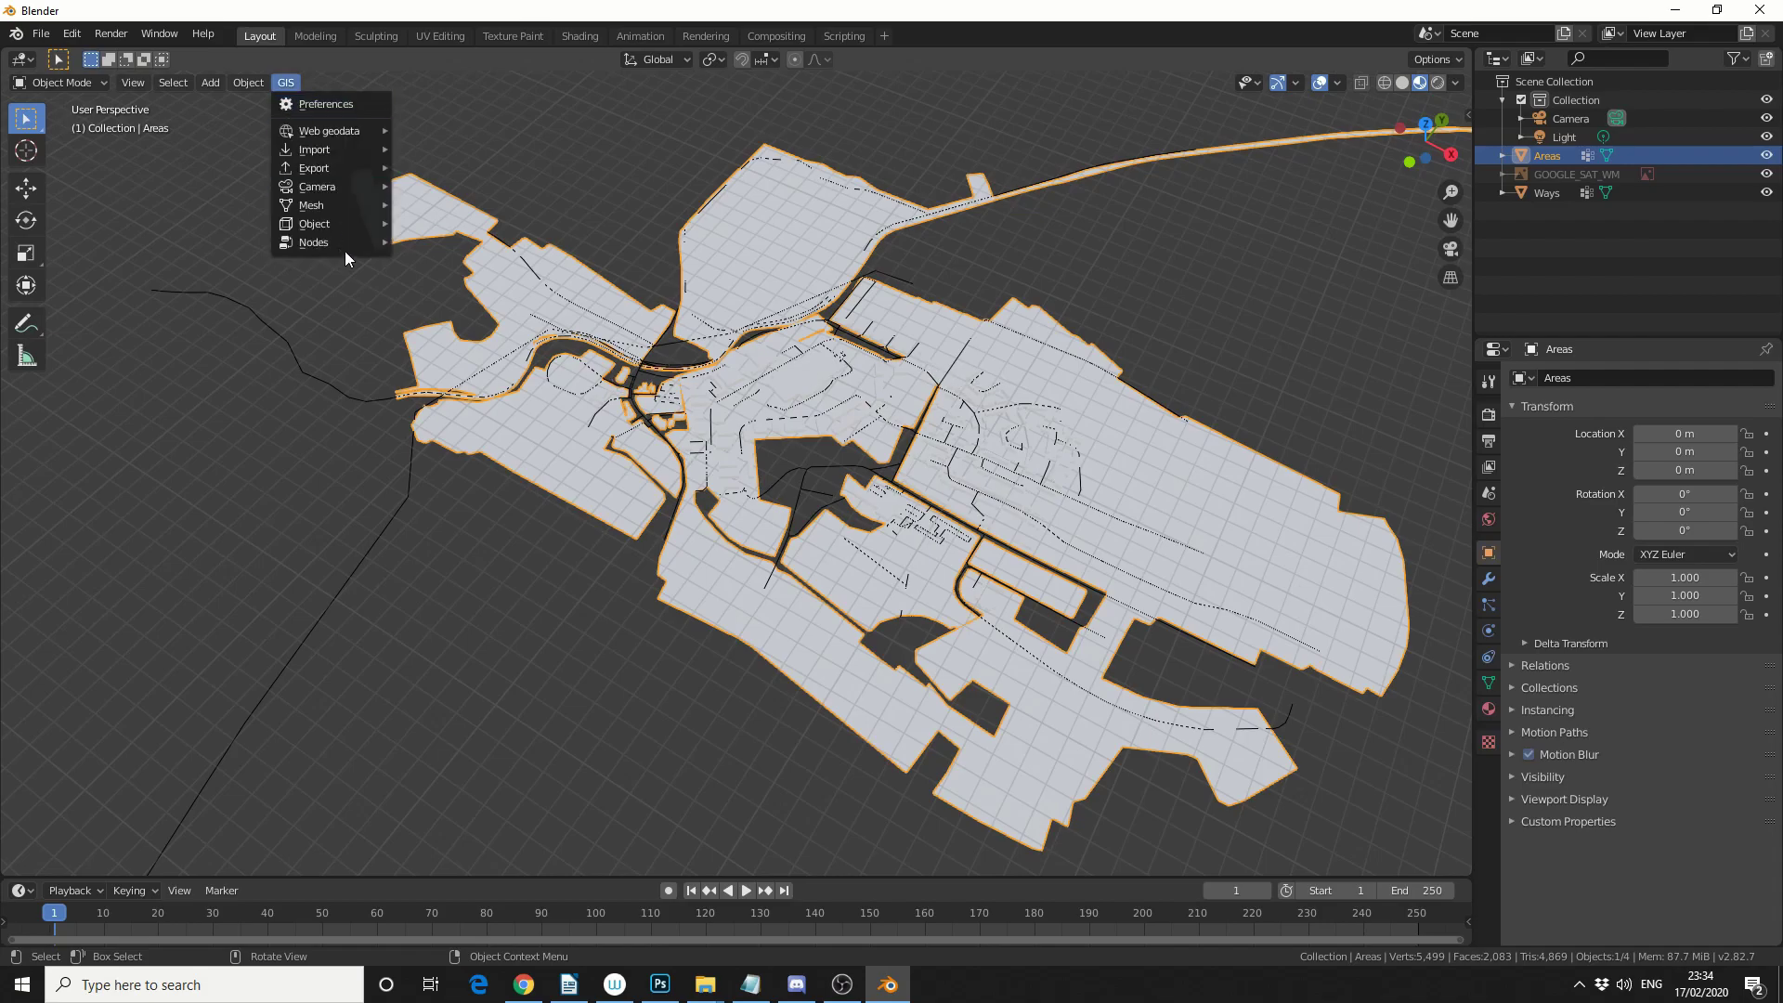
mouse_move(345, 209)
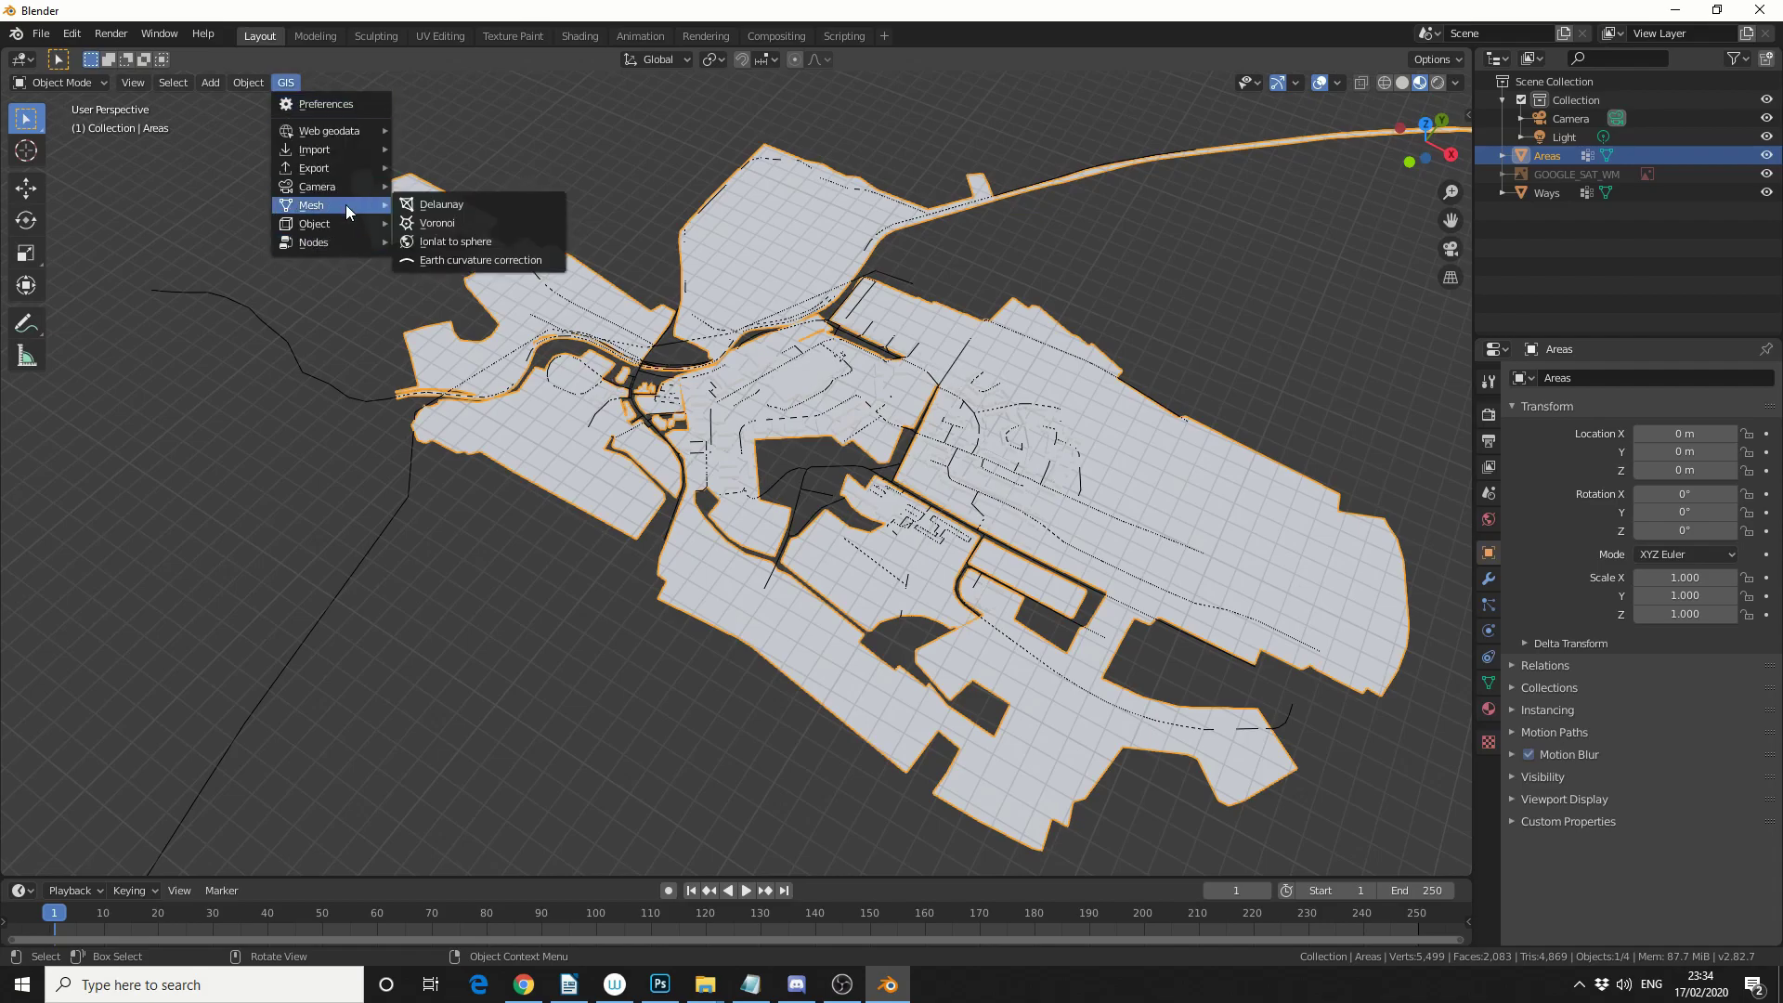
left_click(464, 223)
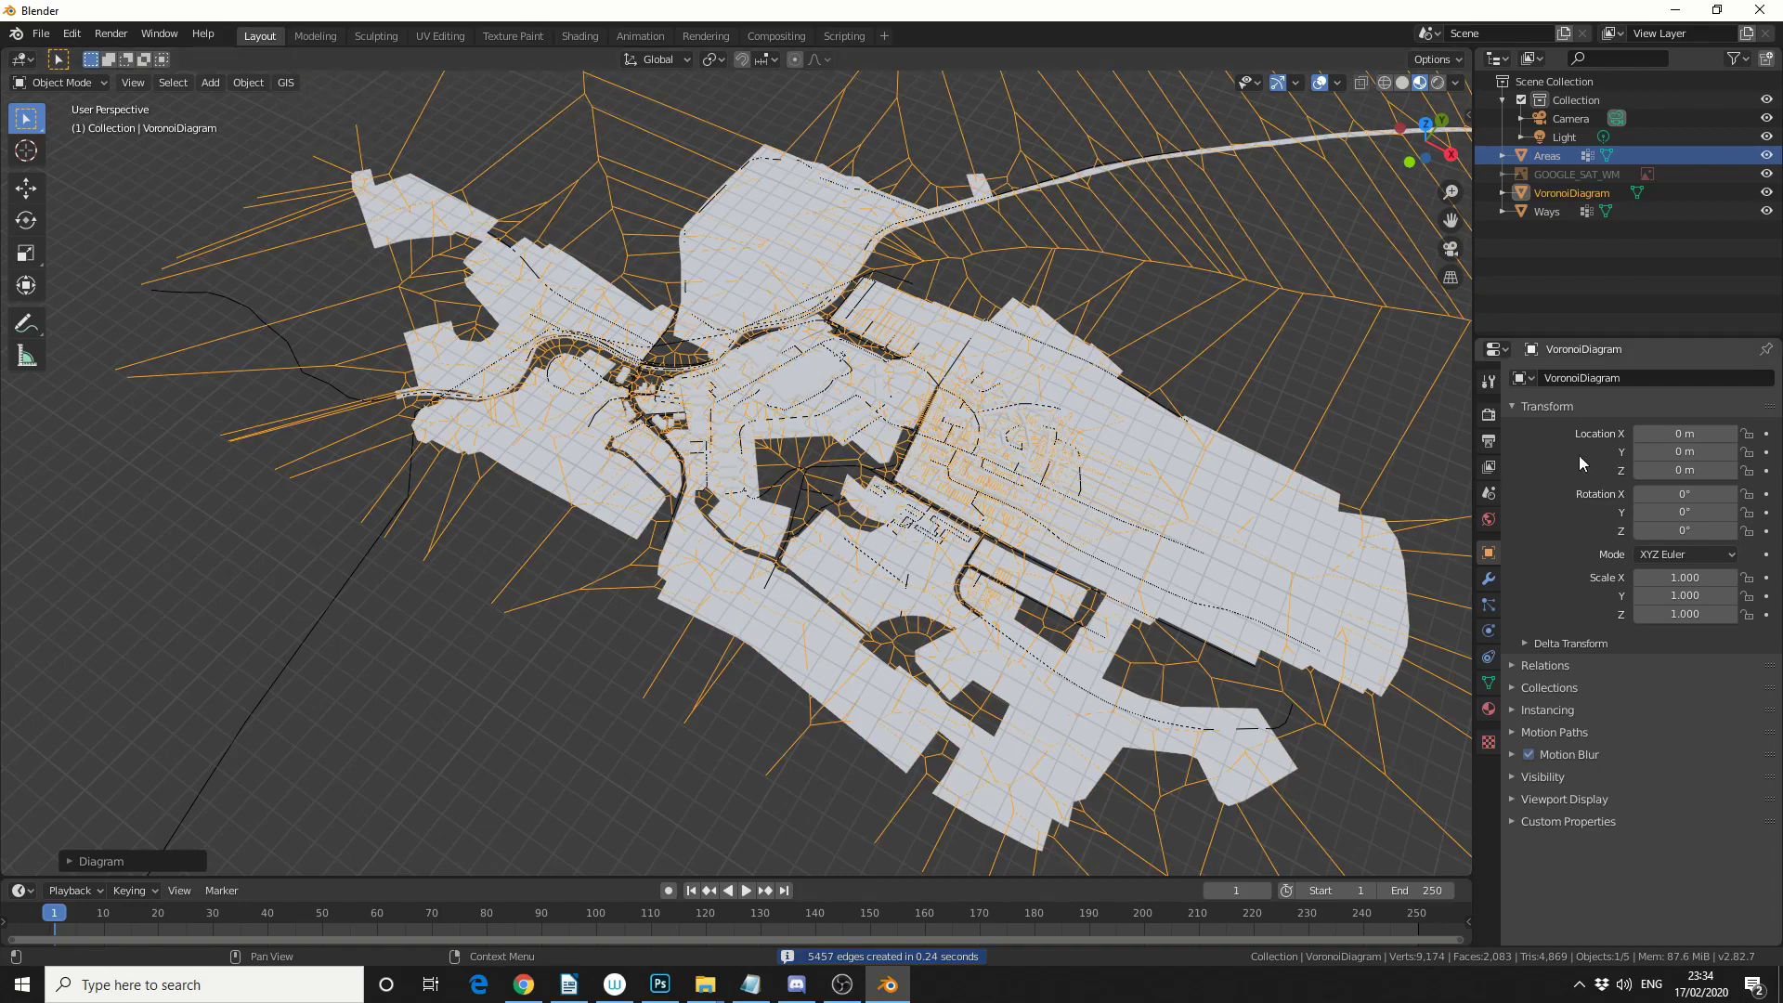
left_click(1766, 156)
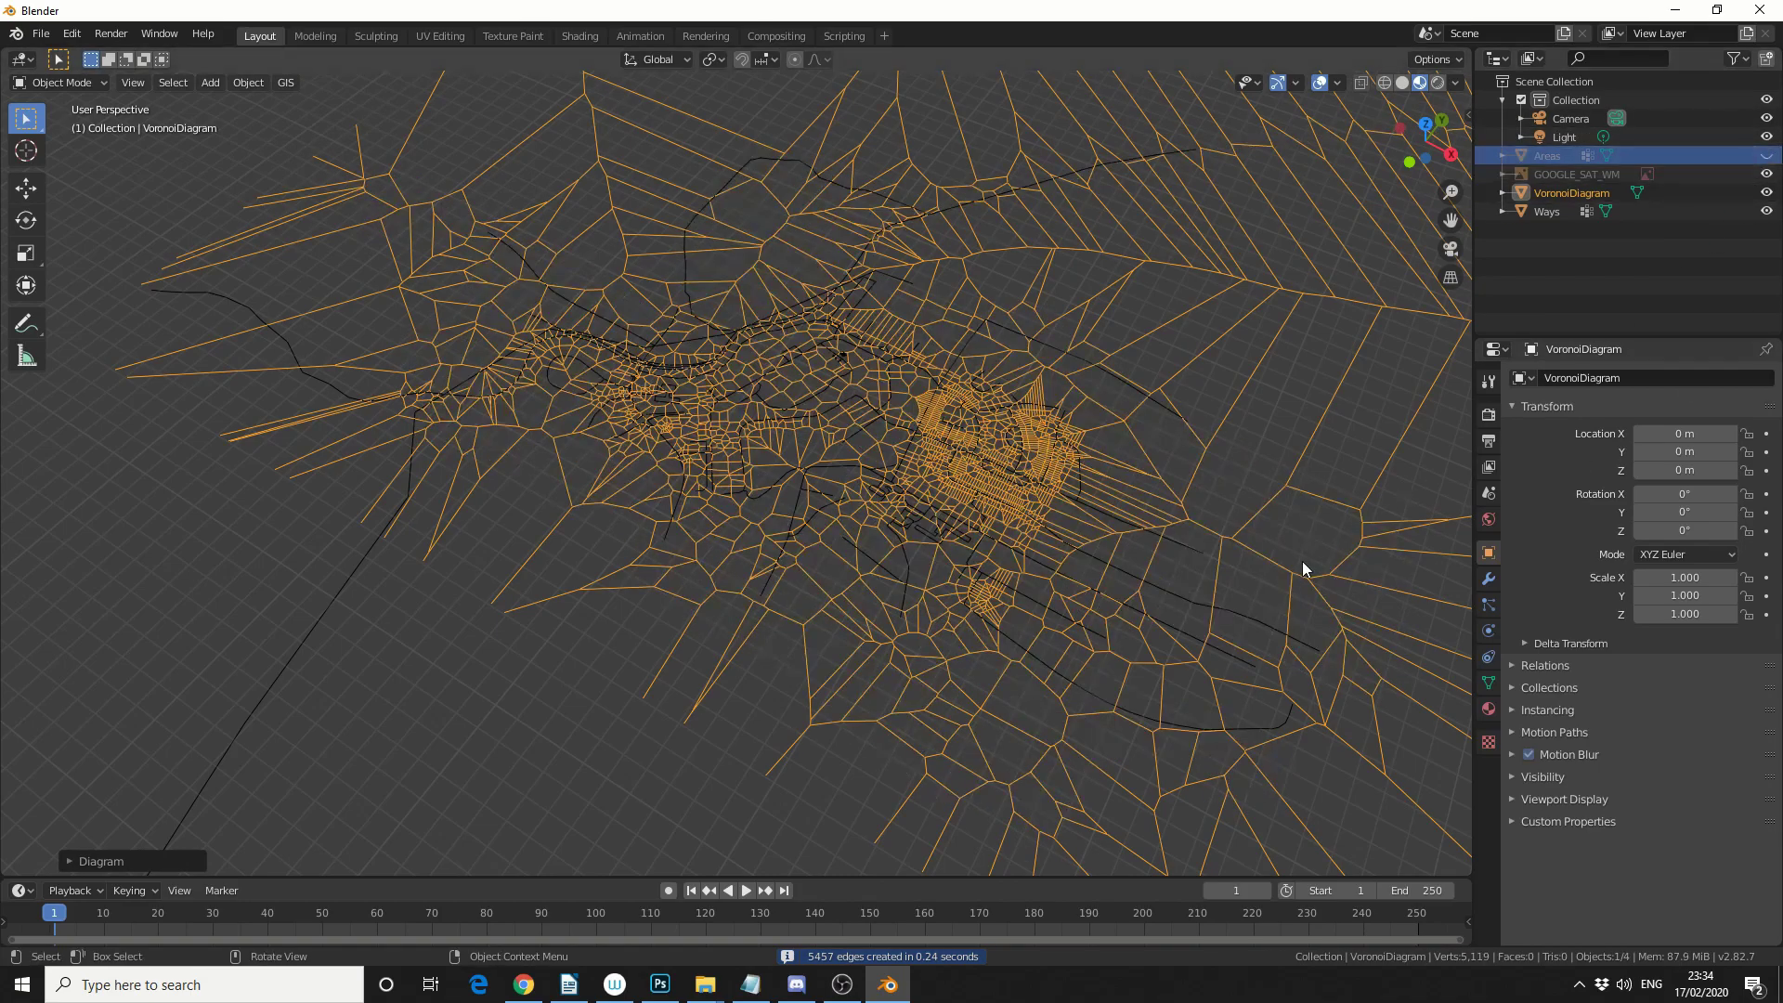
middle_click_drag(1303, 568, 1302, 616)
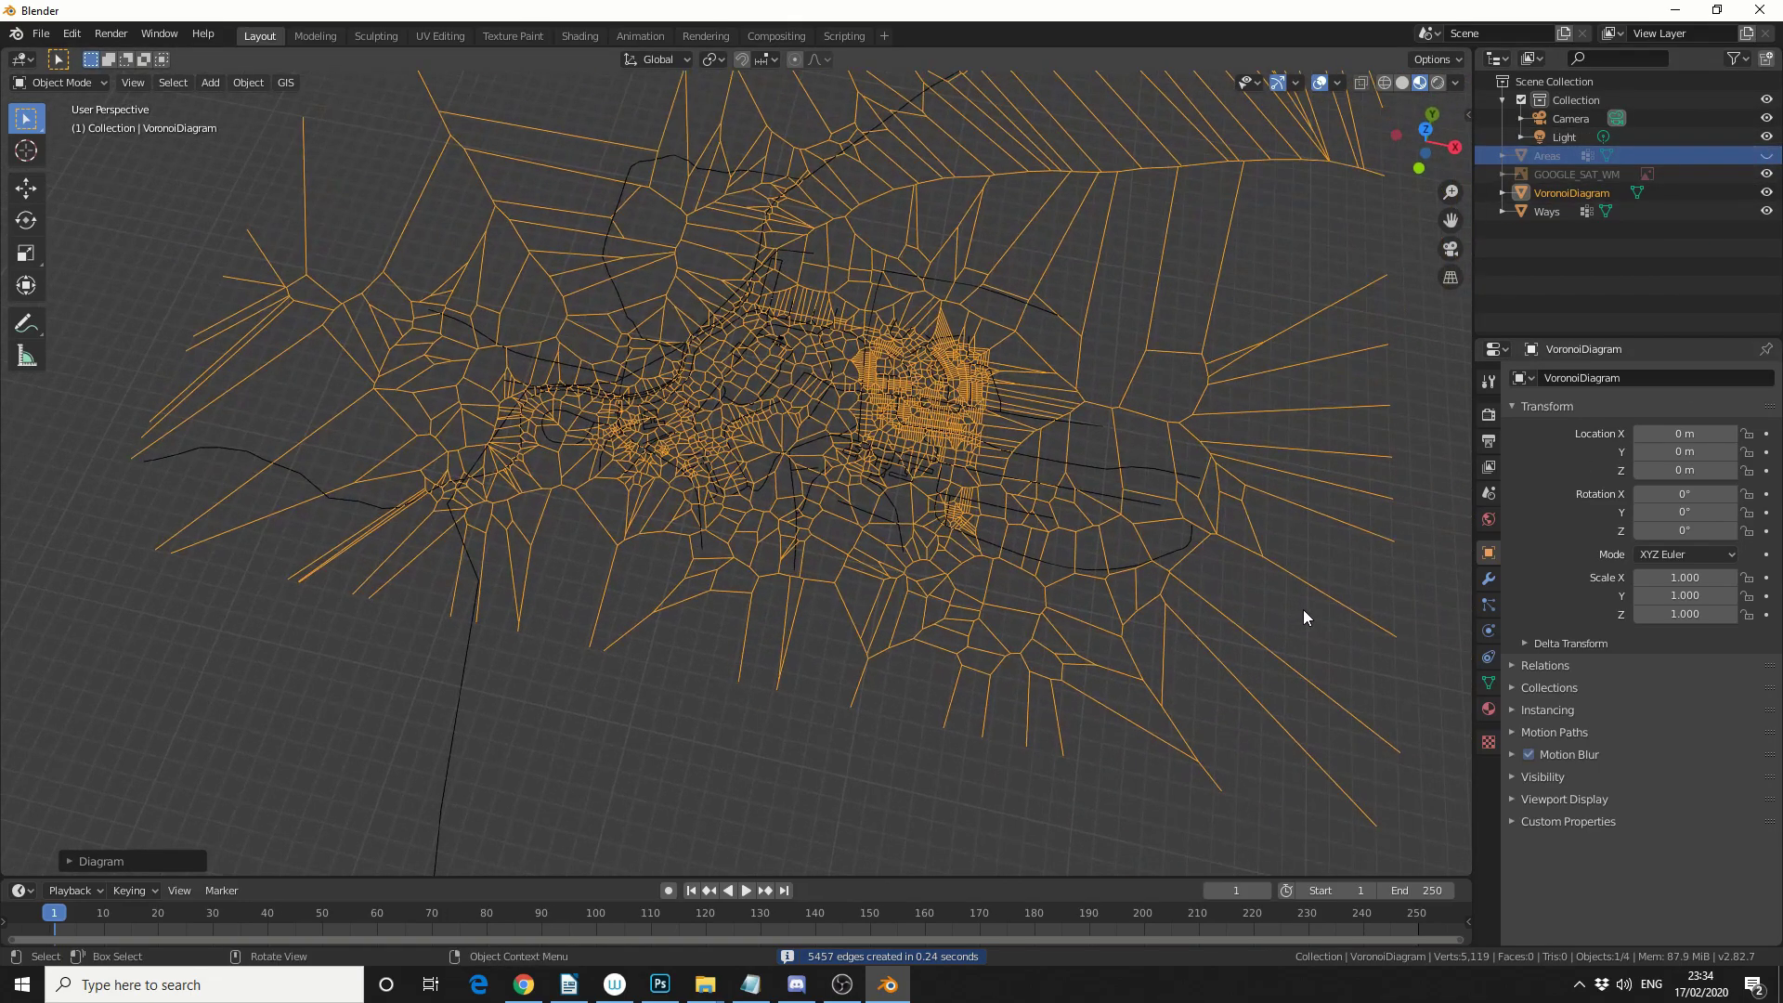
Deselect the Voronoi diagram and show the GIS Object submenu with its Drop option.
left_click(1214, 571)
key("shift+a")
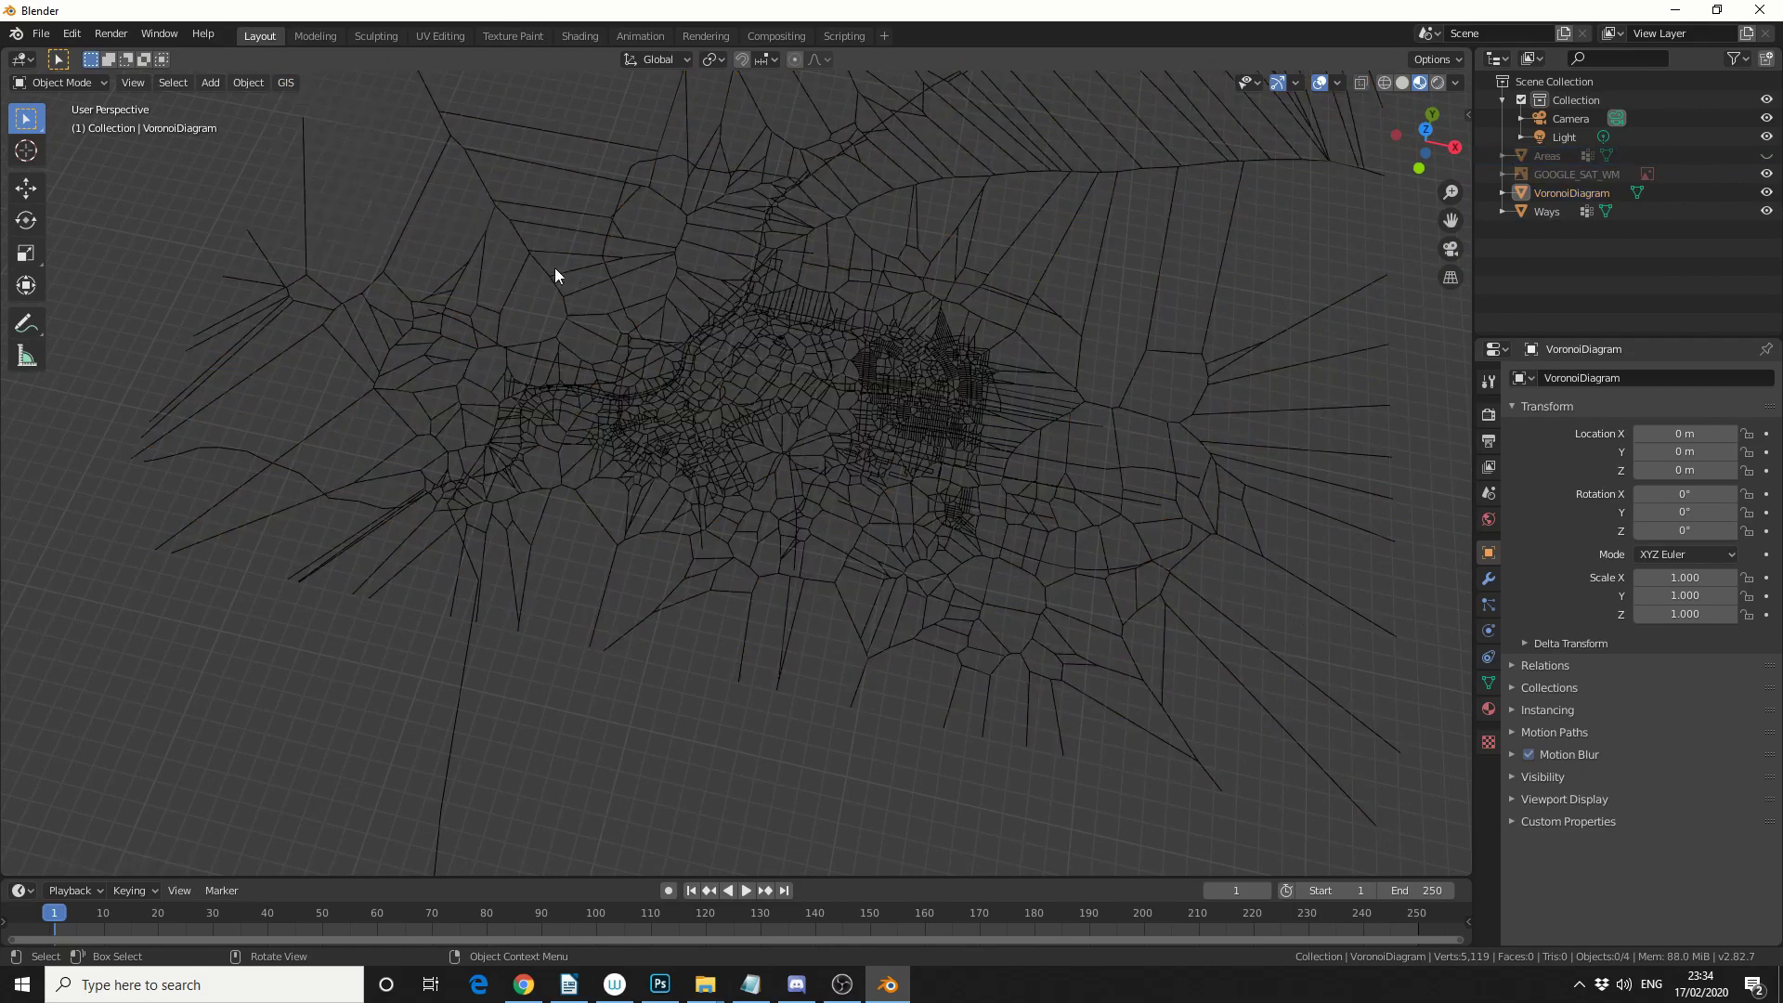
left_click(285, 83)
mouse_move(299, 229)
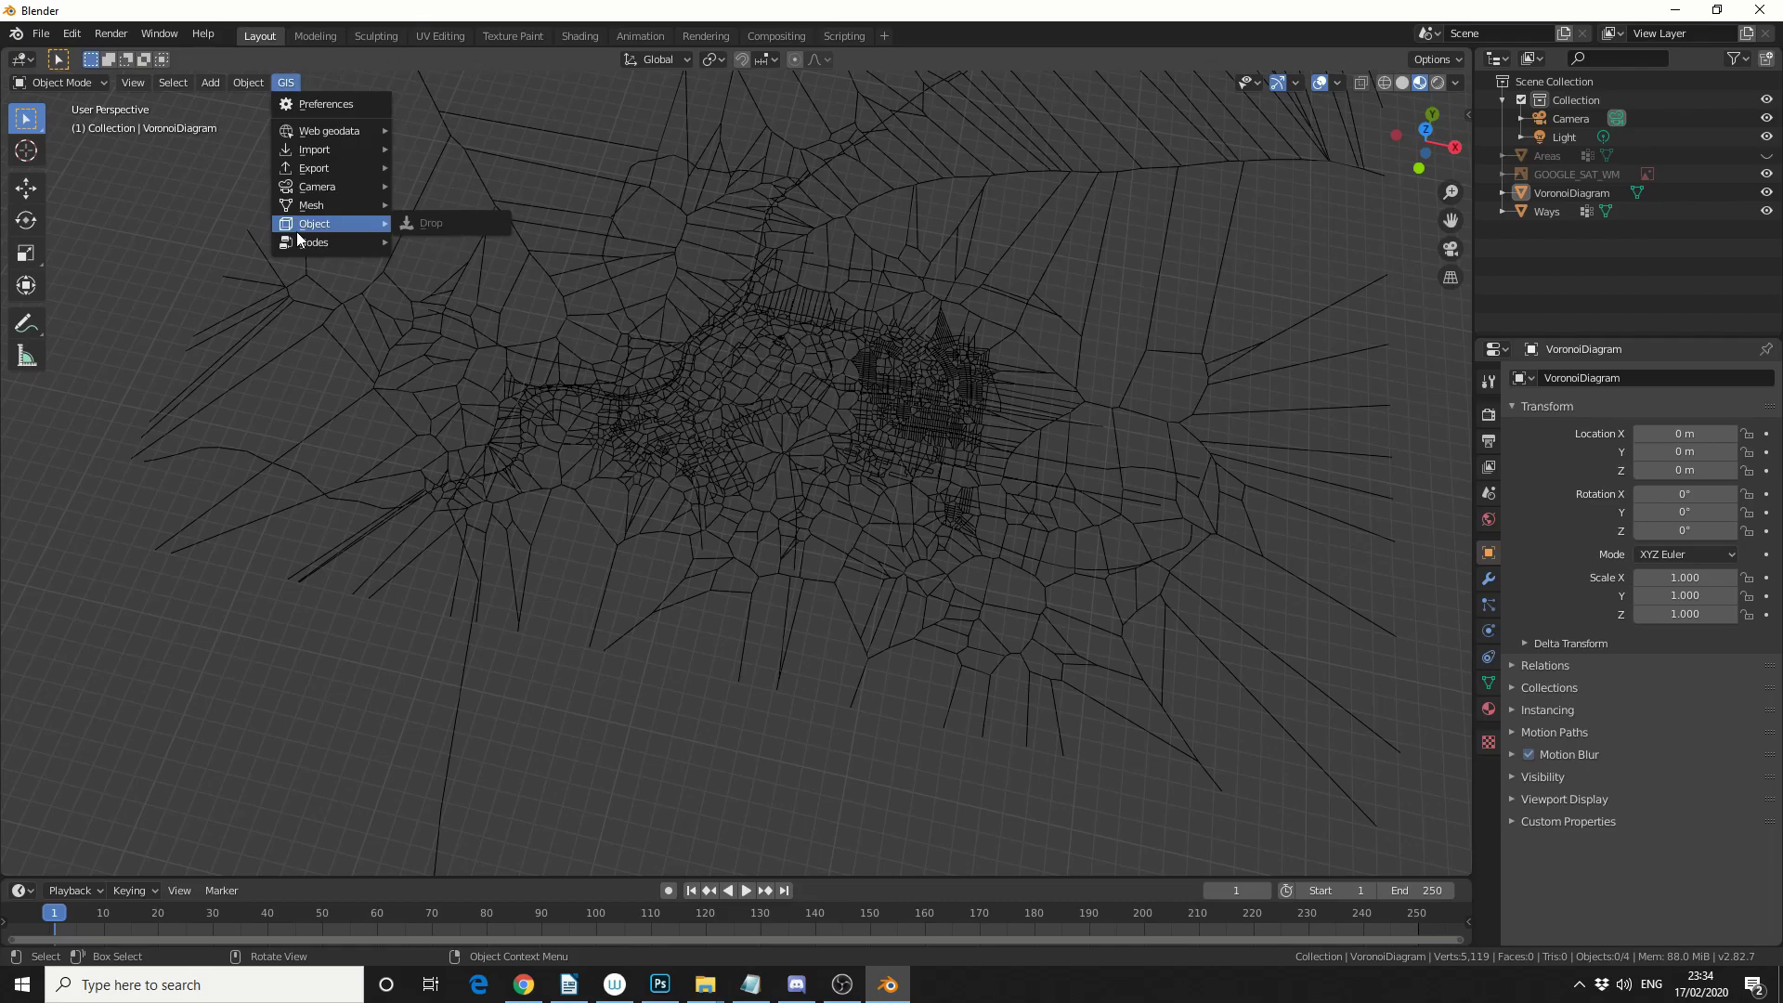